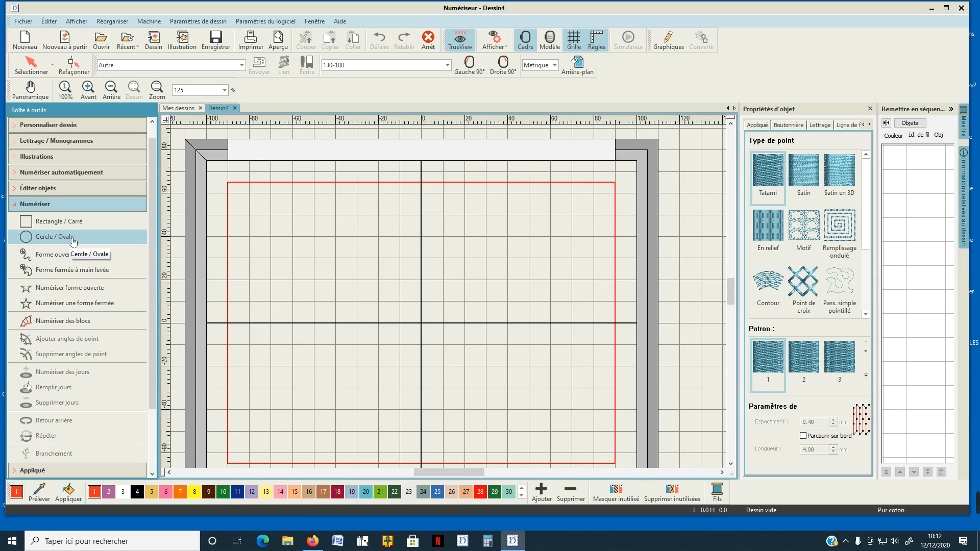
Step: Draw a Tatami-filled circle about 101 mm in diameter, centred on the design origin
{"action": "left_click", "coordinate": [73, 242]}
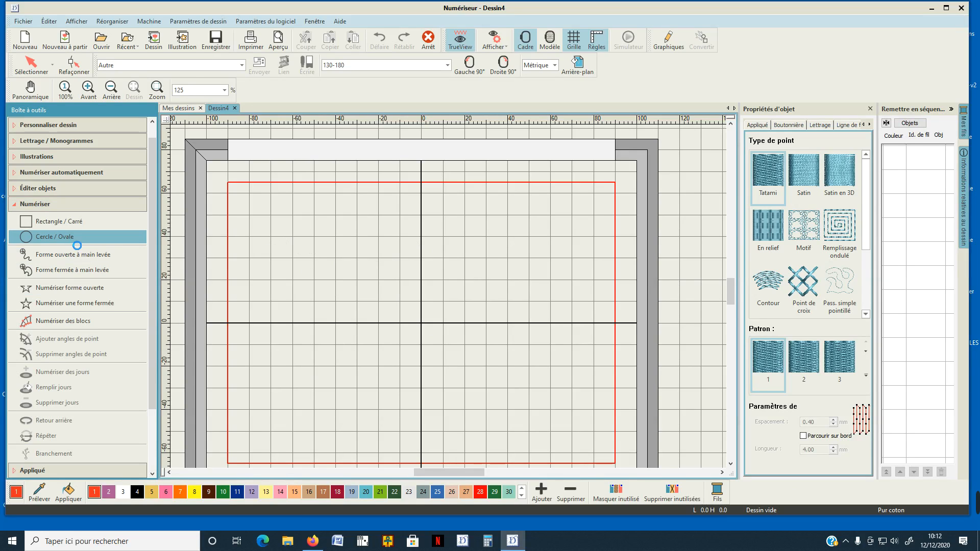
{"action": "left_click", "coordinate": [422, 324]}
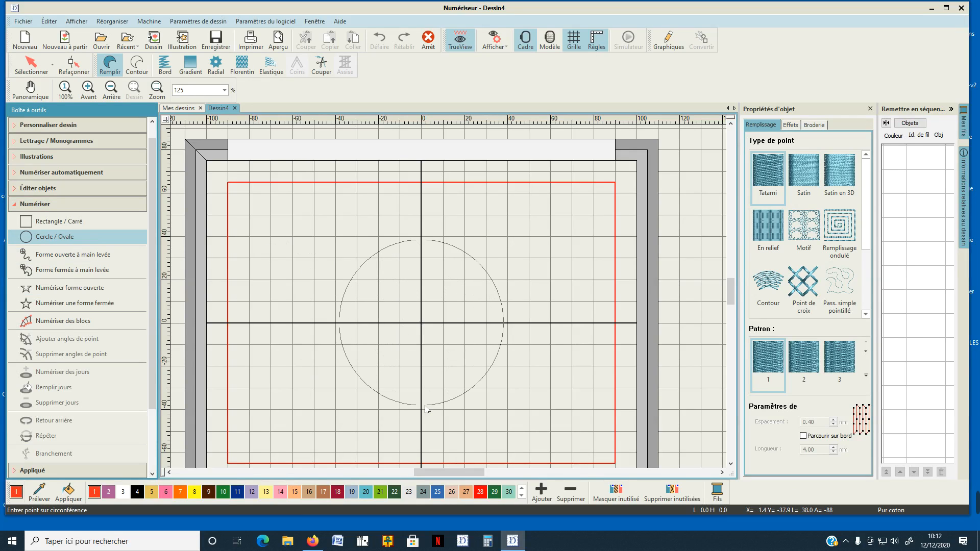
{"action": "left_click", "coordinate": [423, 436]}
{"action": "key", "text": "Return"}
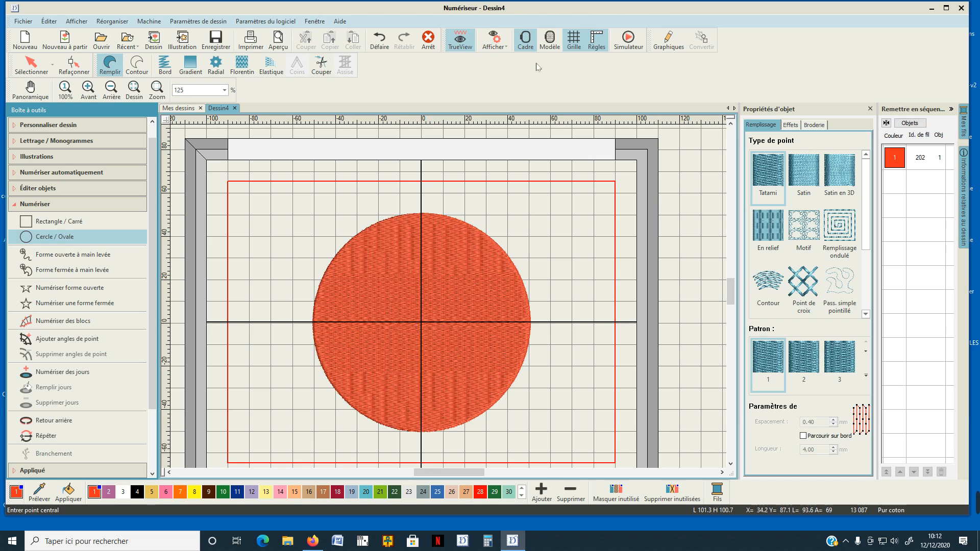
Step: Hide the grid and the embroidery hoop in the design window
{"action": "left_click", "coordinate": [574, 38]}
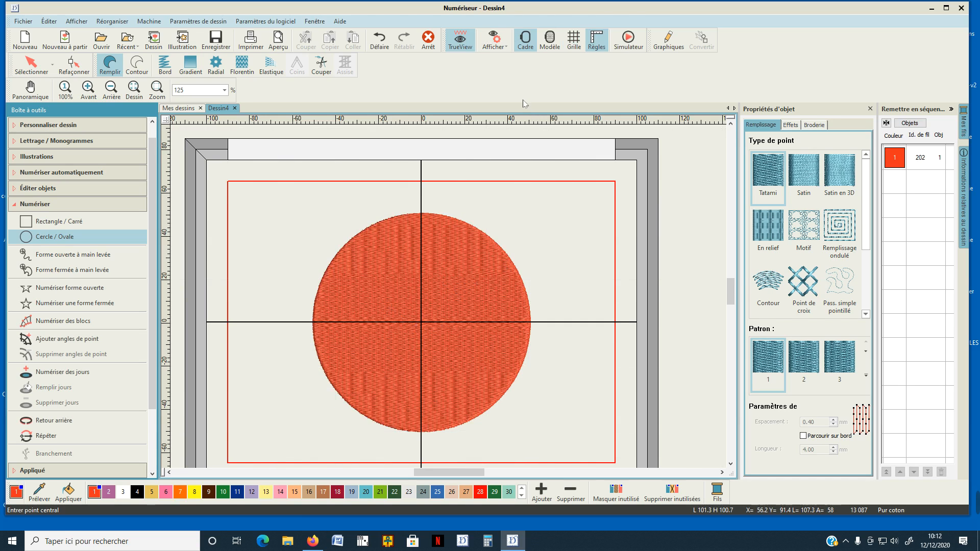
{"action": "left_click", "coordinate": [526, 45]}
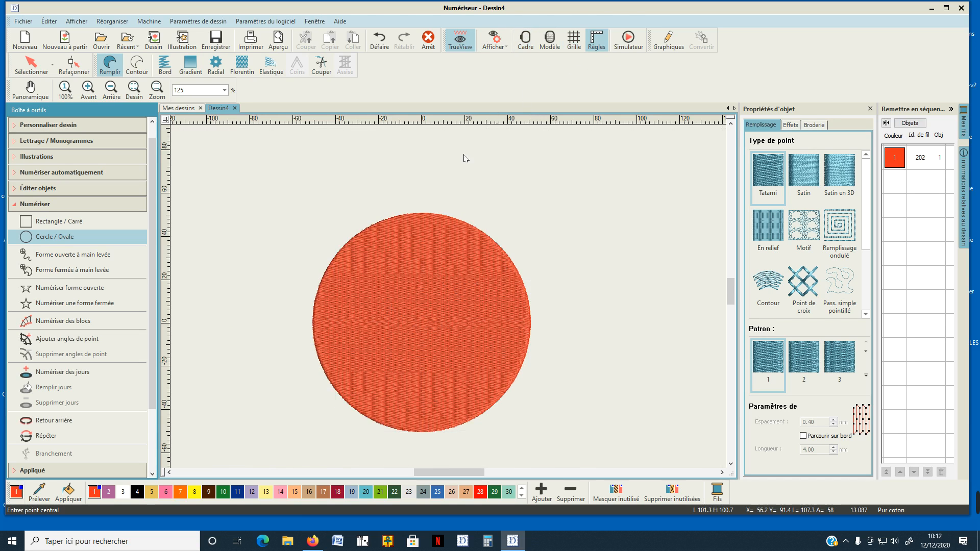
{"action": "scroll", "coordinate": [460, 289], "scroll_direction": "down", "scroll_amount": 2}
{"action": "scroll", "coordinate": [476, 285], "scroll_direction": "up", "scroll_amount": 1}
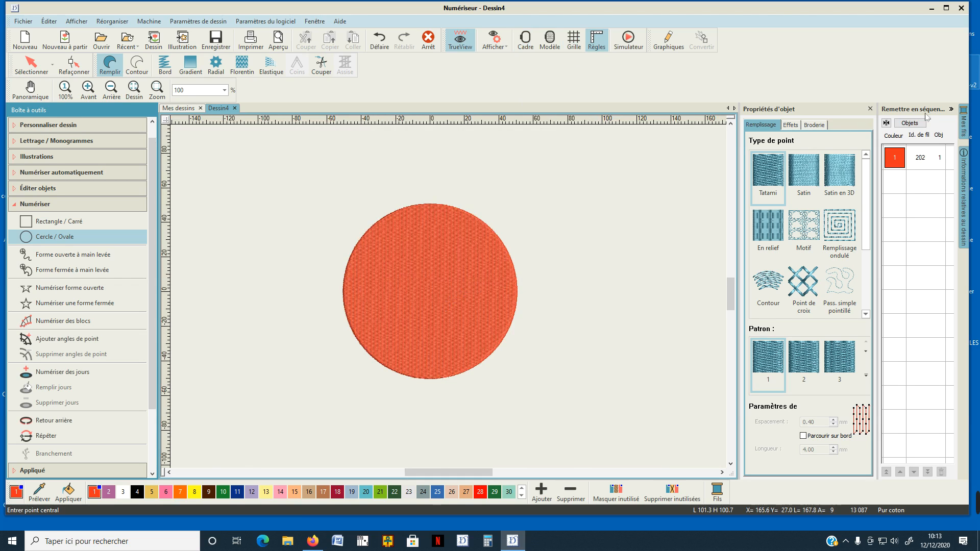
Step: Show the resequence list by objects and recolour the circle with pink thread colour 14
{"action": "left_click", "coordinate": [910, 123]}
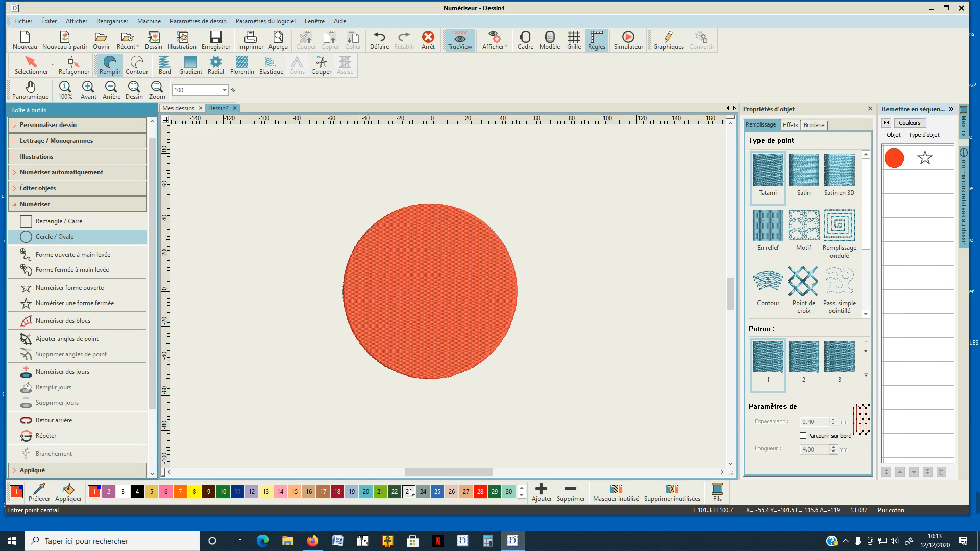
{"action": "left_click", "coordinate": [279, 492]}
{"action": "left_click", "coordinate": [896, 170]}
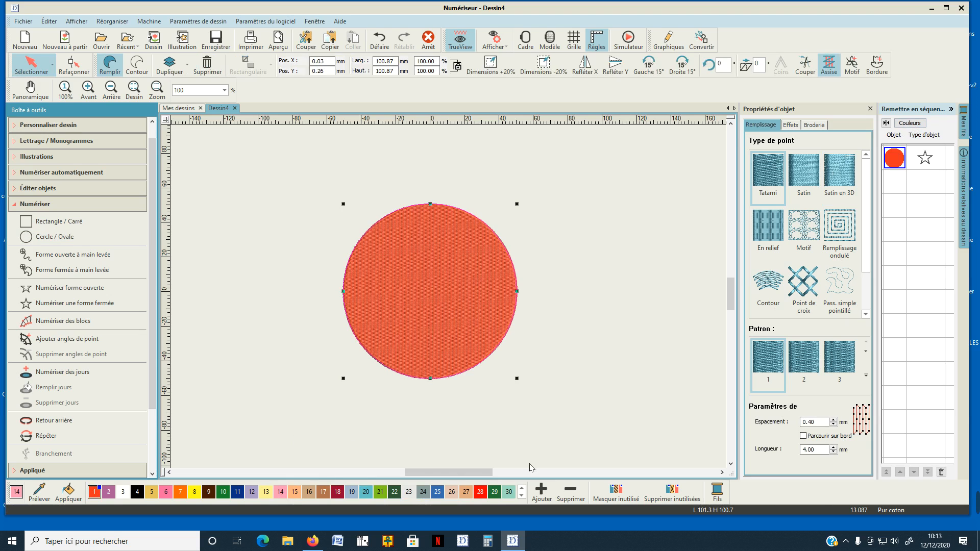
{"action": "left_click", "coordinate": [279, 492]}
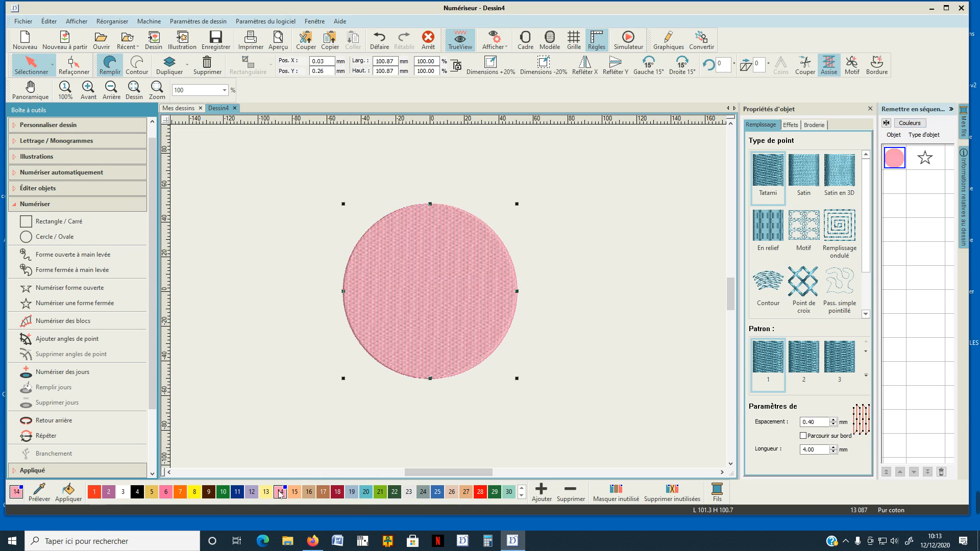
{"action": "left_click", "coordinate": [635, 347]}
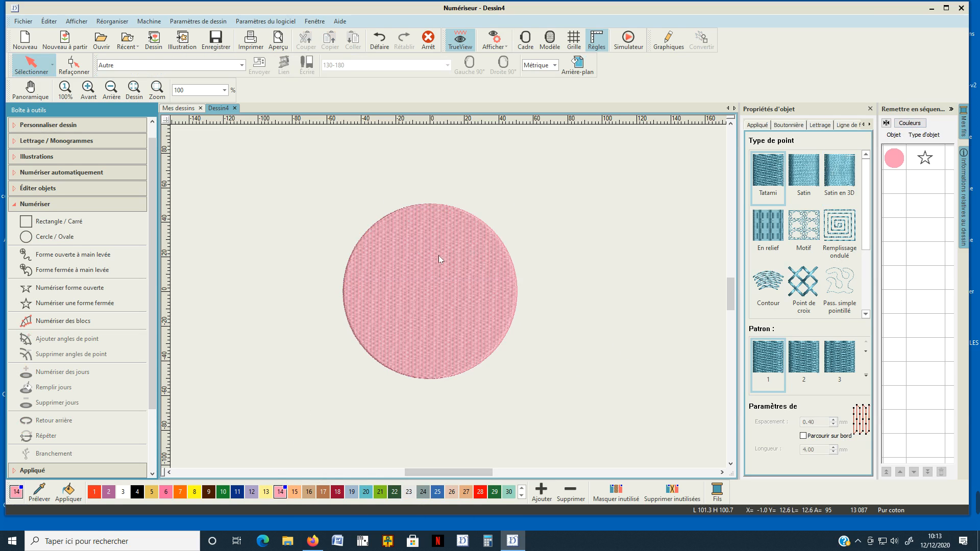
Step: Duplicate the pink circle and give the copy teal thread colour 20
{"action": "left_click", "coordinate": [432, 292]}
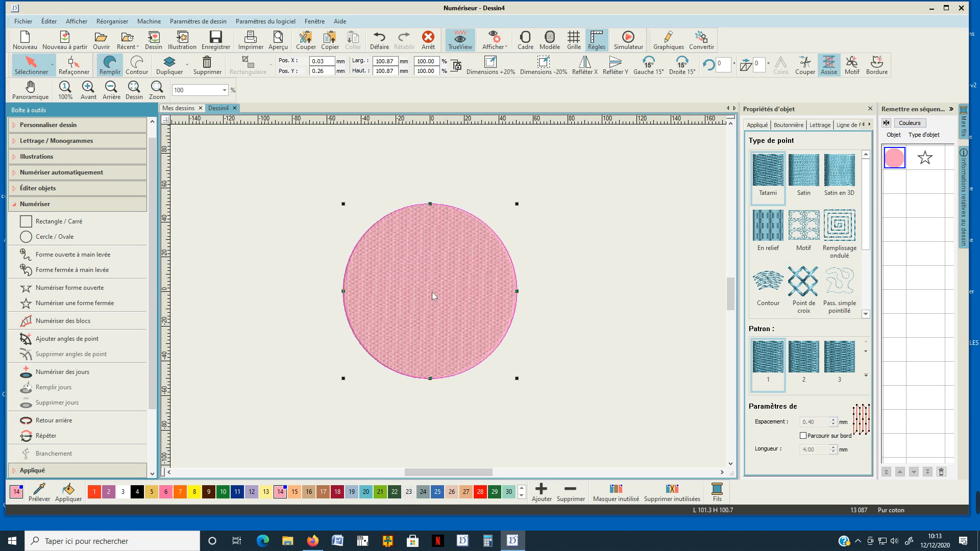
{"action": "left_click", "coordinate": [169, 64]}
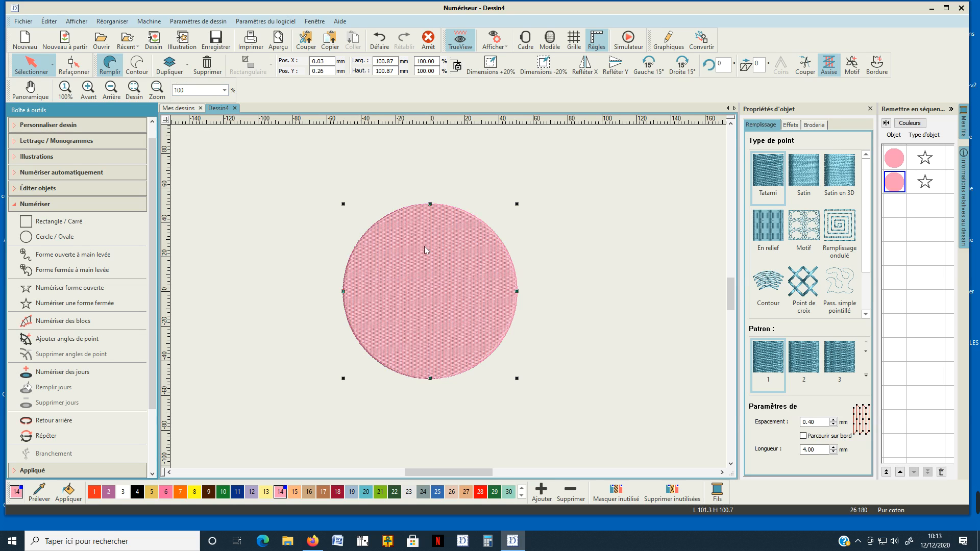
{"action": "left_click", "coordinate": [366, 492]}
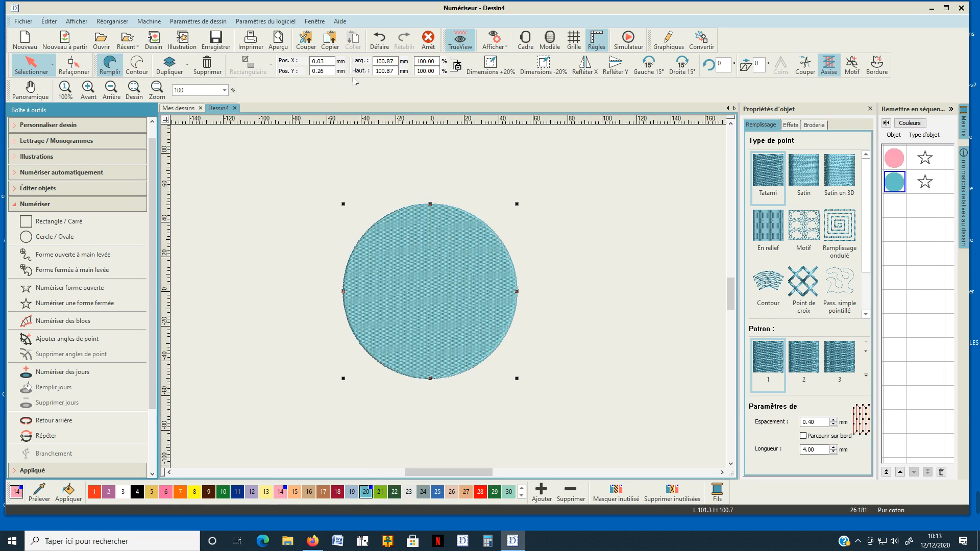
Step: Resize the teal circle proportionally to 80 mm wide and 80 mm high
{"action": "double_click", "coordinate": [384, 61]}
{"action": "type", "text": "80.00"}
{"action": "key", "text": "Return"}
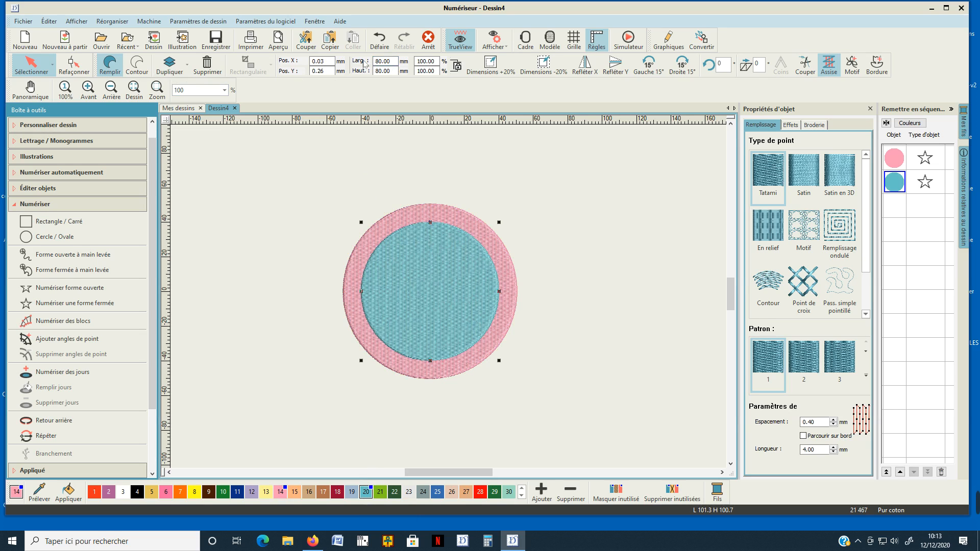
{"action": "left_click", "coordinate": [556, 263]}
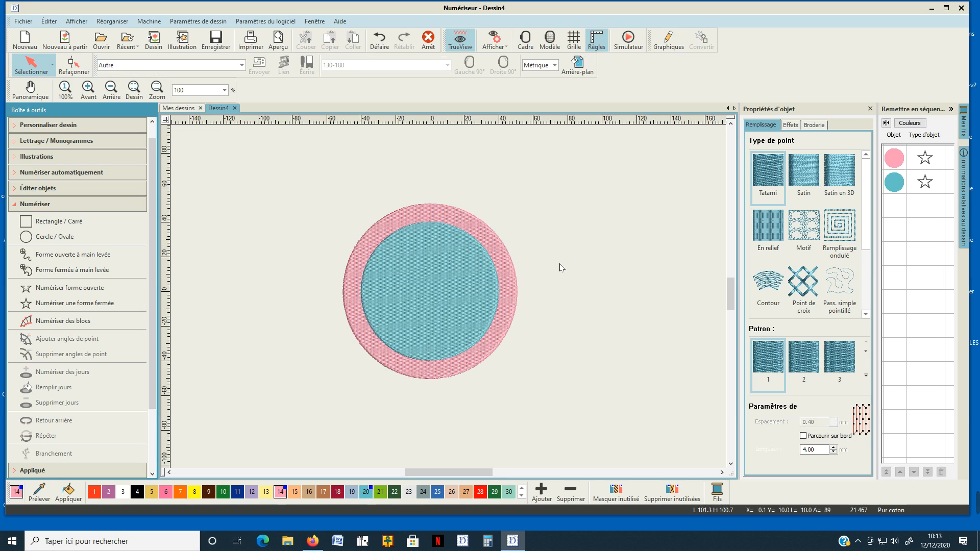
Step: Duplicate the teal circle and give the copy dark blue thread colour 11
{"action": "left_click", "coordinate": [434, 285]}
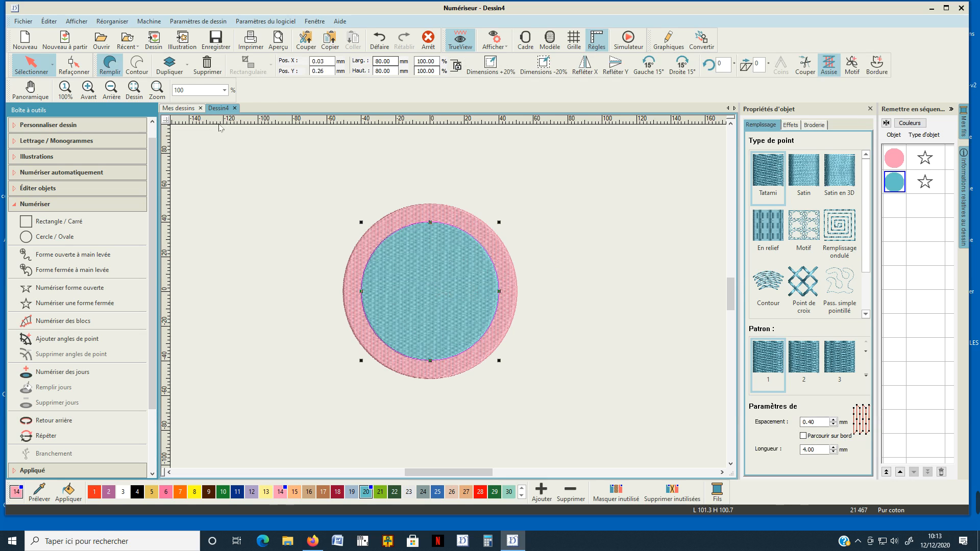
{"action": "left_click", "coordinate": [169, 66]}
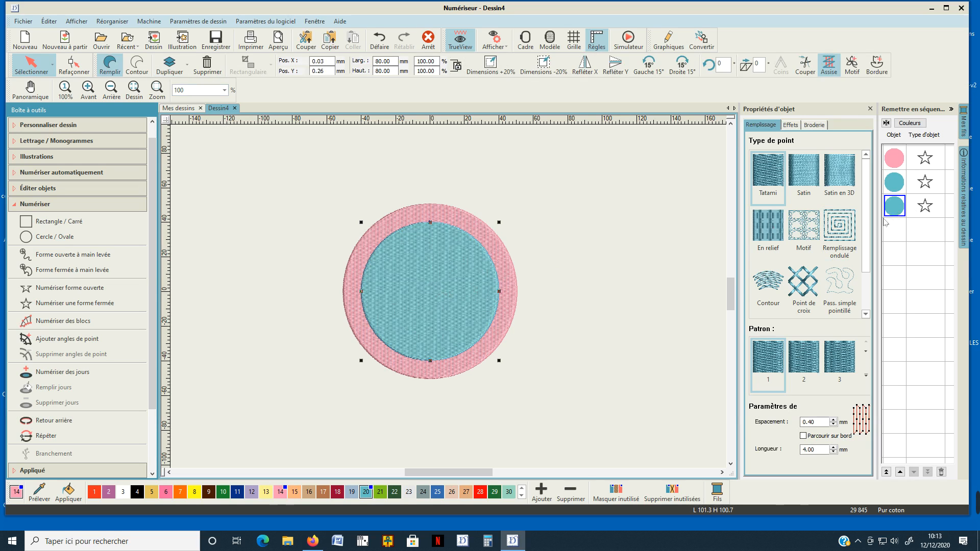
{"action": "left_click", "coordinate": [238, 493]}
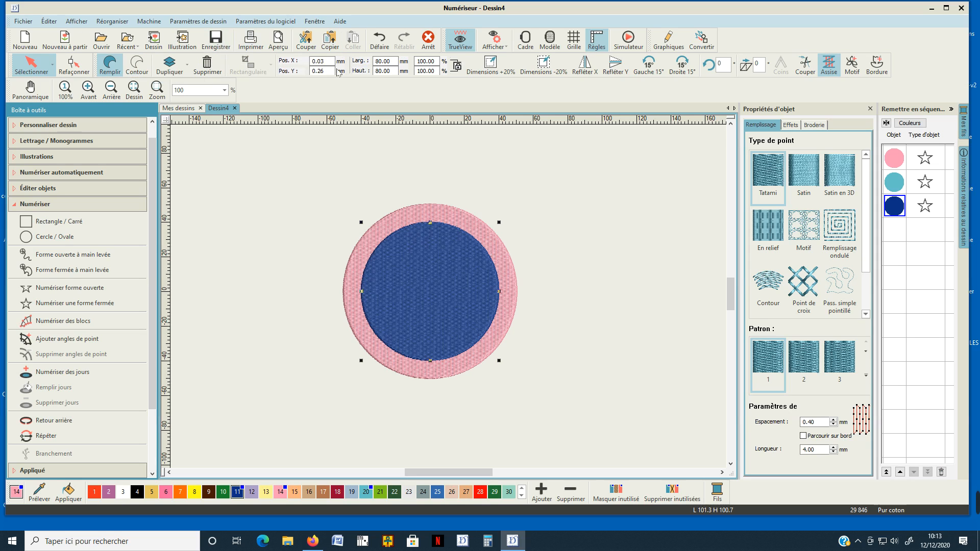
Step: Resize the dark blue circle proportionally to 60 mm wide and 60 mm high
{"action": "left_click_drag", "start_coordinate": [391, 61], "coordinate": [382, 61]}
{"action": "type", "text": "60"}
{"action": "key", "text": "Return"}
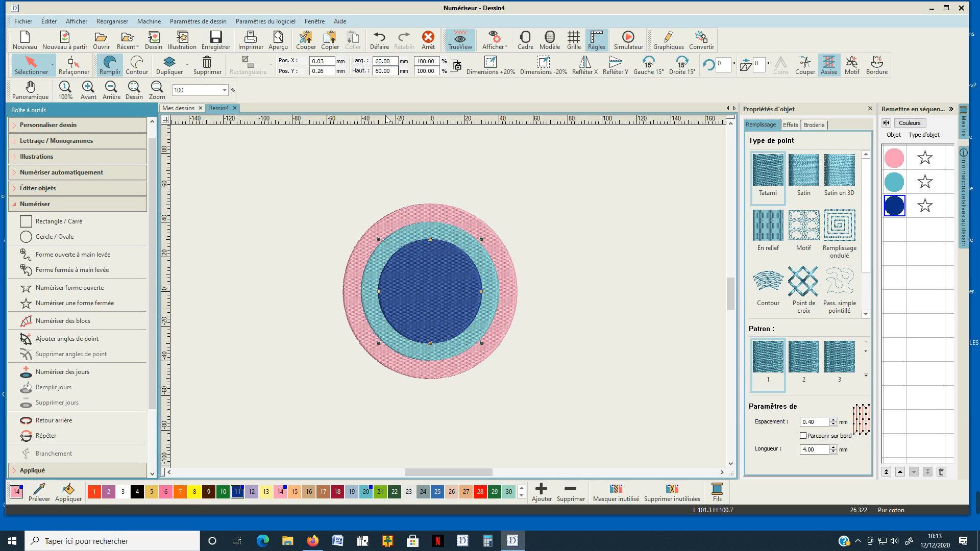
{"action": "left_click", "coordinate": [560, 261]}
Step: Remove the overlapping stitches beneath the teal circle so the pink circle becomes a ring
{"action": "scroll", "coordinate": [448, 300], "scroll_direction": "up", "scroll_amount": 4}
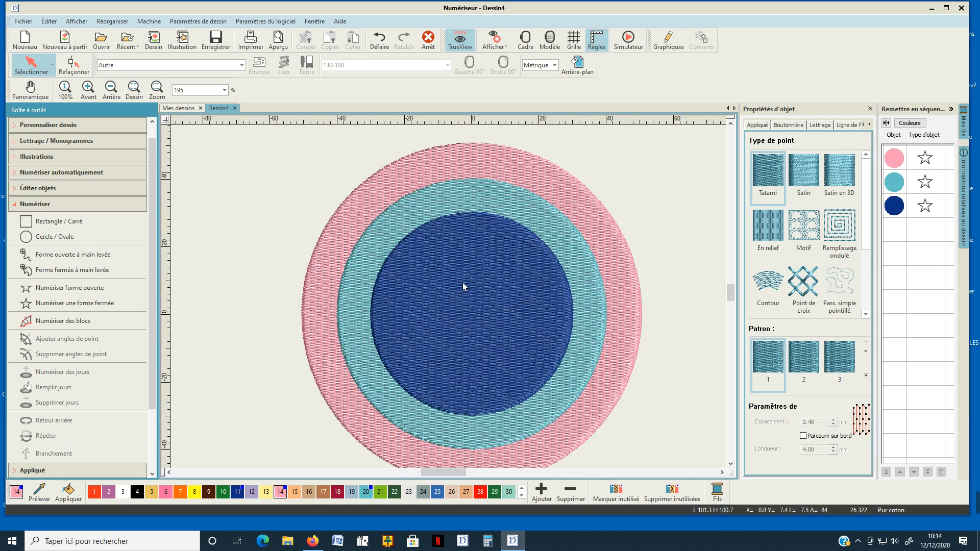
{"action": "left_click", "coordinate": [894, 183]}
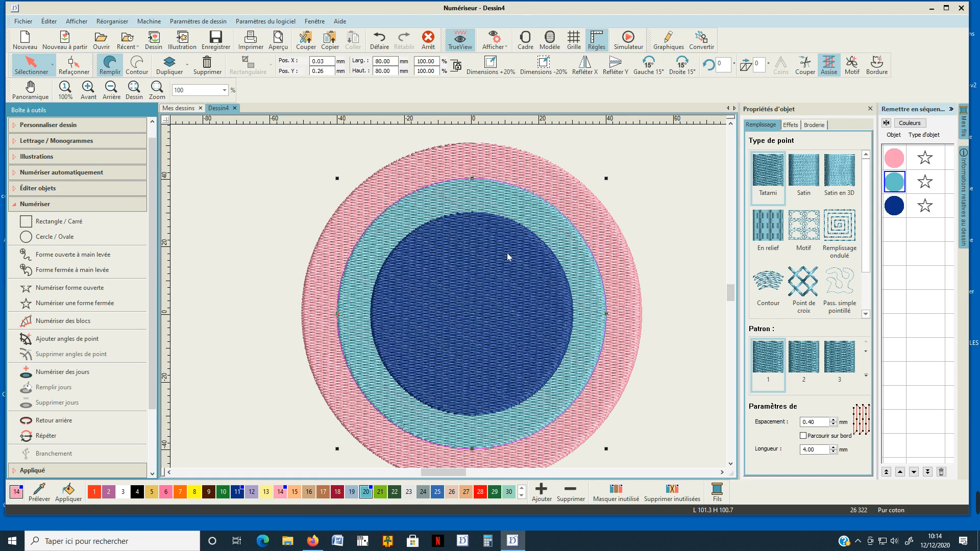
{"action": "left_click", "coordinate": [17, 207]}
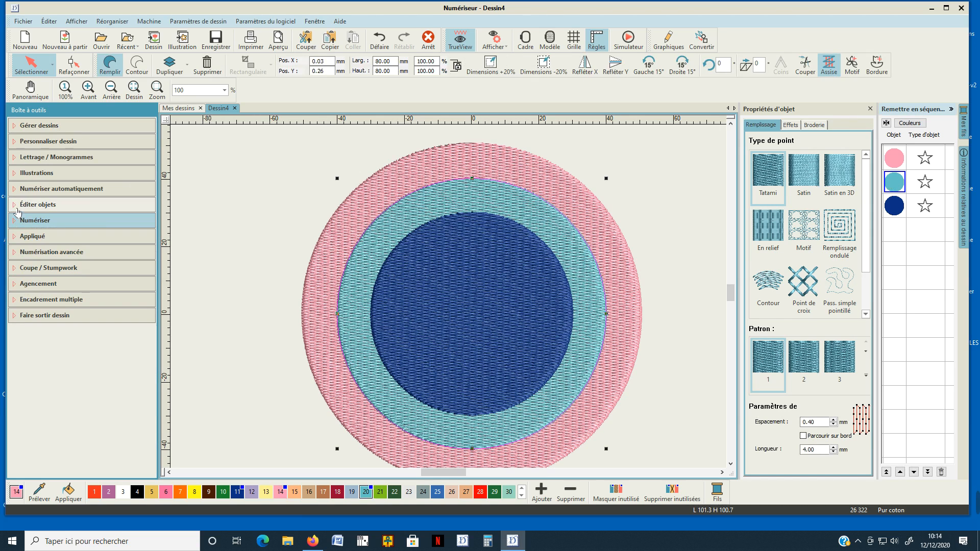
{"action": "left_click", "coordinate": [16, 208]}
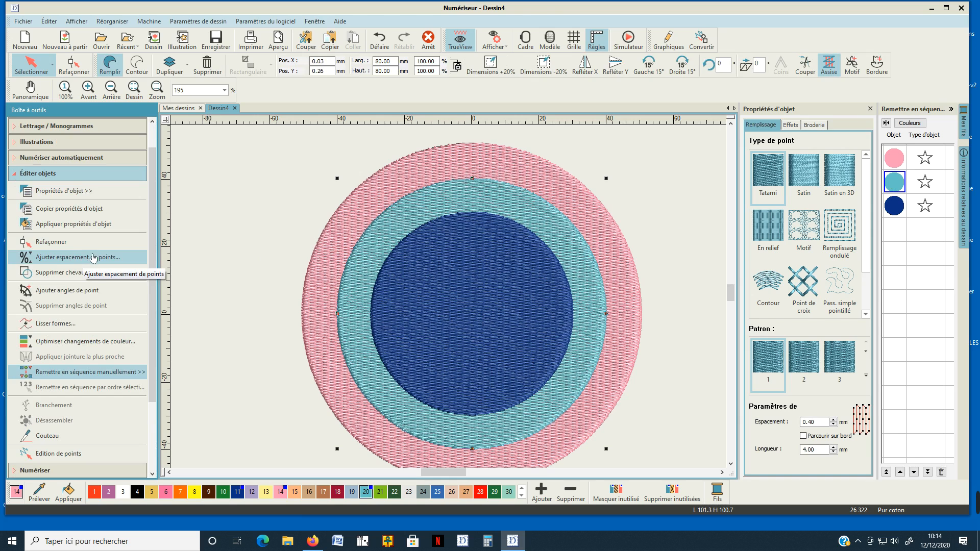
{"action": "left_click", "coordinate": [62, 275]}
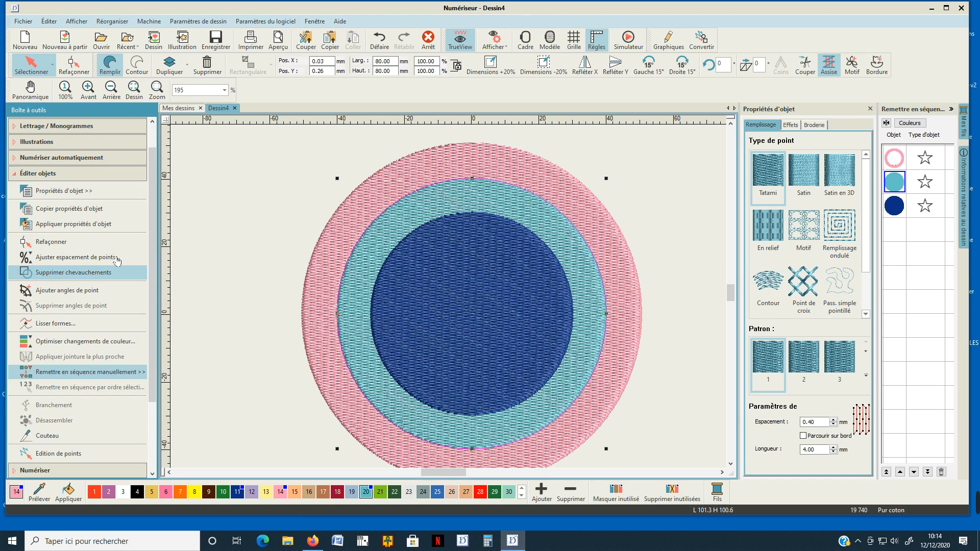
Step: Remove the overlapping stitches beneath the dark blue circle so the teal circle becomes a ring
{"action": "left_click", "coordinate": [898, 210]}
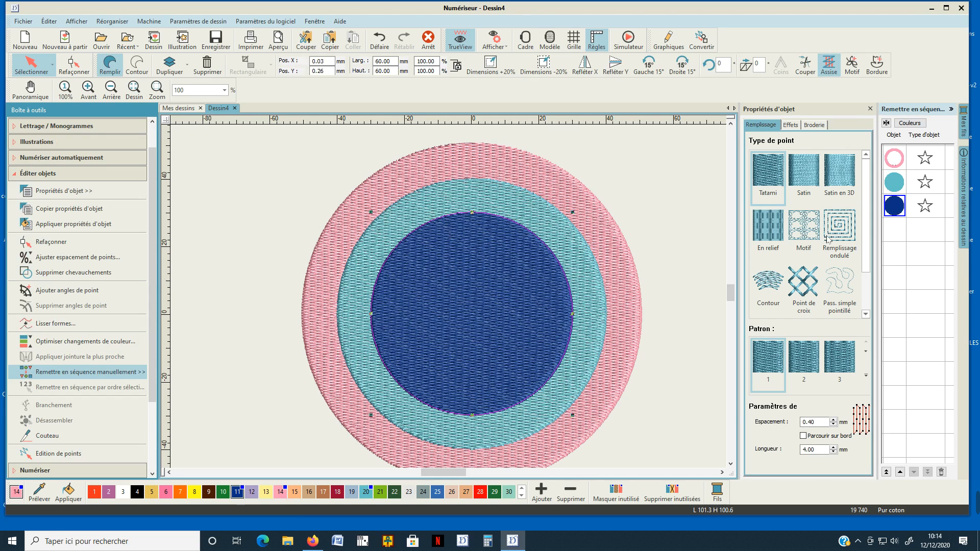
{"action": "left_click", "coordinate": [91, 279]}
{"action": "left_click", "coordinate": [675, 213]}
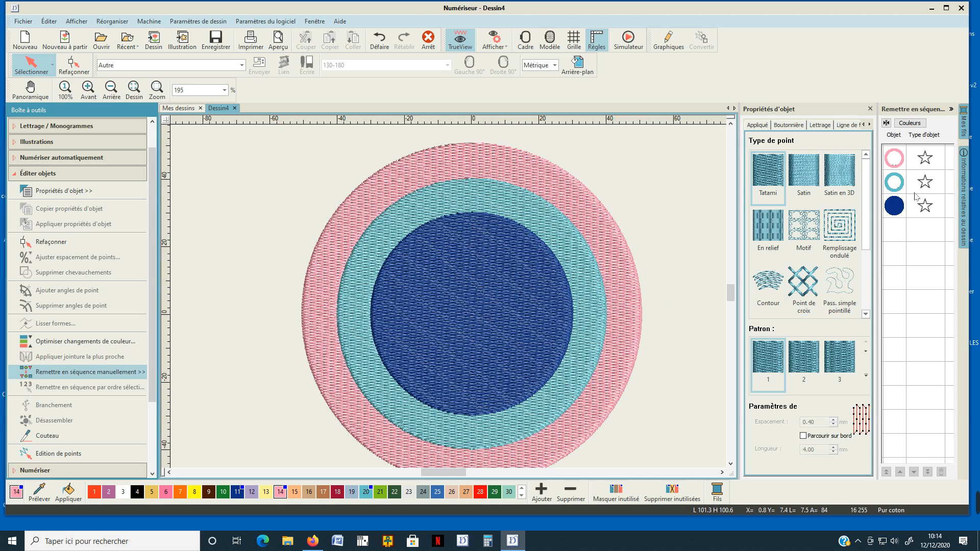
Step: Add radial stitch angle lines across the pink ring at its upper, lower, right and left quadrant points
{"action": "left_click", "coordinate": [894, 163]}
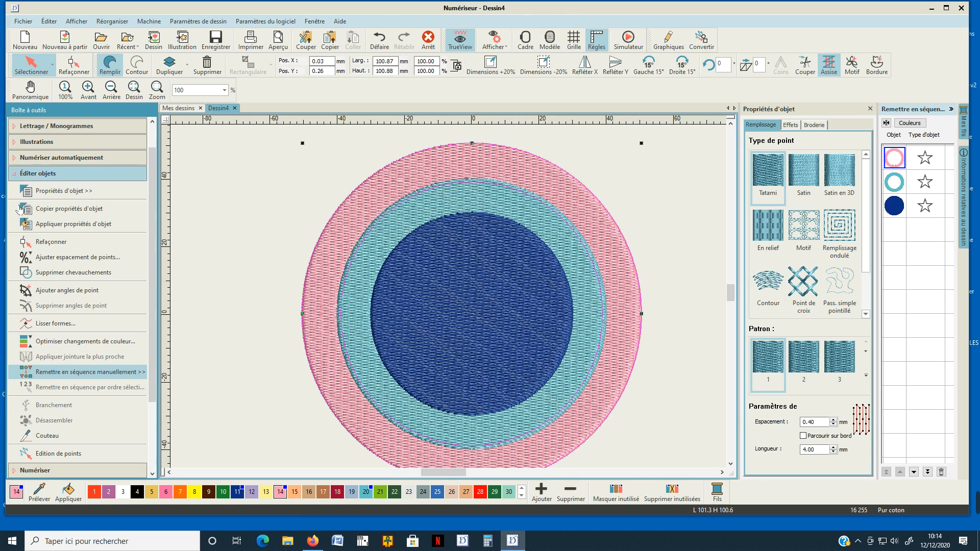
{"action": "left_click", "coordinate": [27, 176]}
{"action": "left_click", "coordinate": [33, 220]}
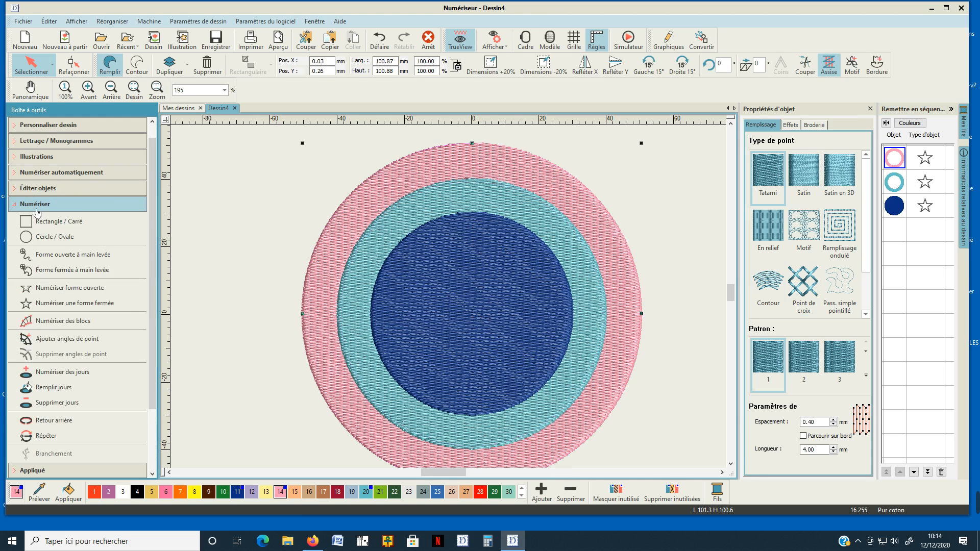
{"action": "left_click", "coordinate": [109, 342]}
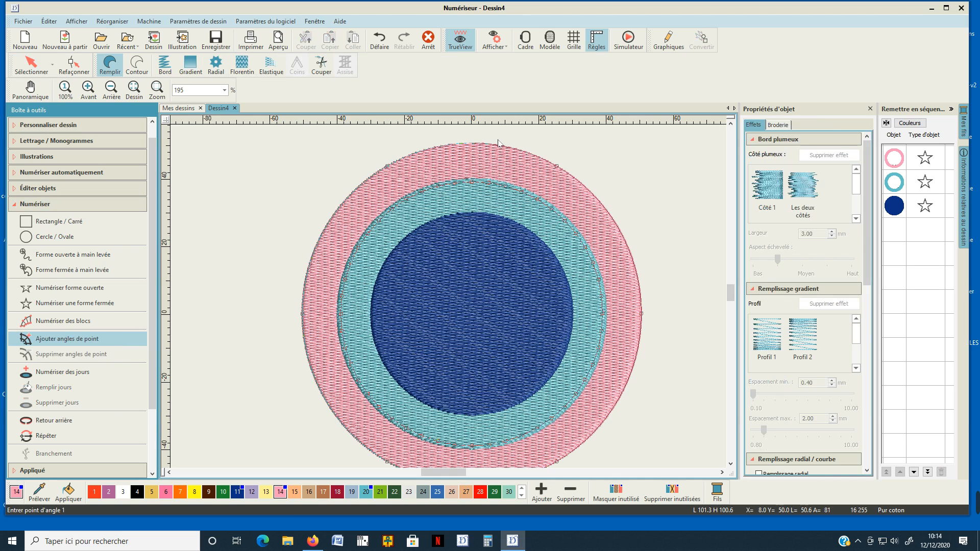
{"action": "left_click", "coordinate": [470, 190]}
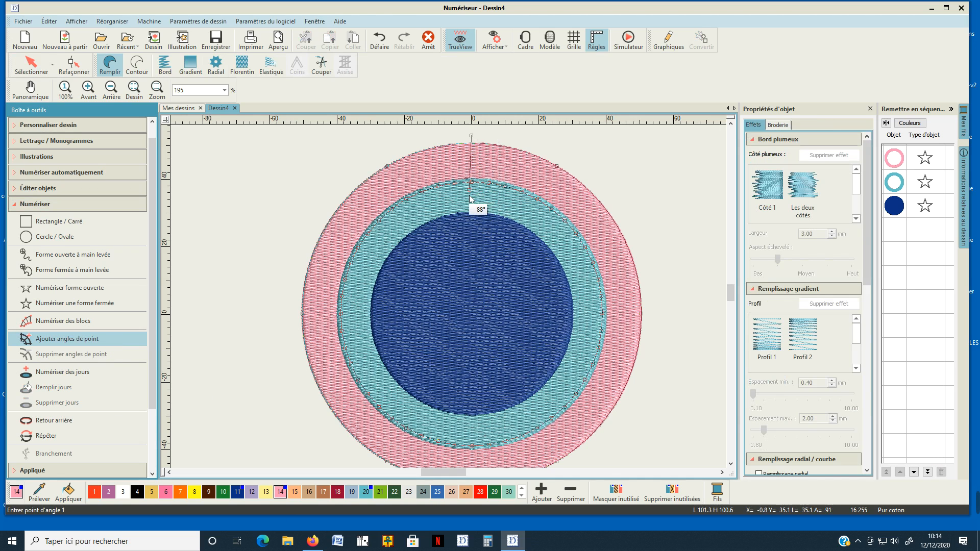
{"action": "scroll", "coordinate": [472, 430], "scroll_direction": "down", "scroll_amount": 1}
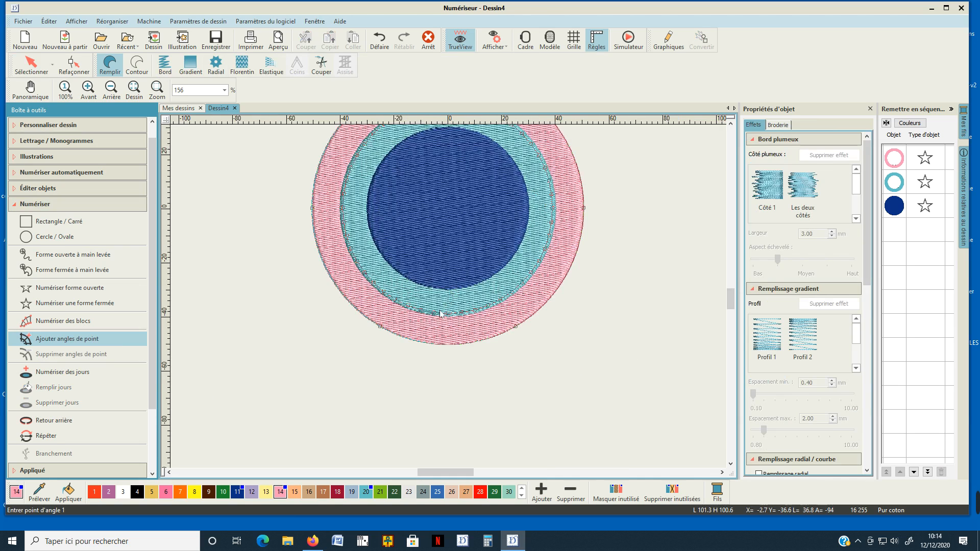
{"action": "left_click", "coordinate": [446, 352]}
{"action": "left_click", "coordinate": [543, 209]}
{"action": "left_click", "coordinate": [591, 209]}
{"action": "left_click", "coordinate": [305, 201]}
{"action": "left_click", "coordinate": [351, 202]}
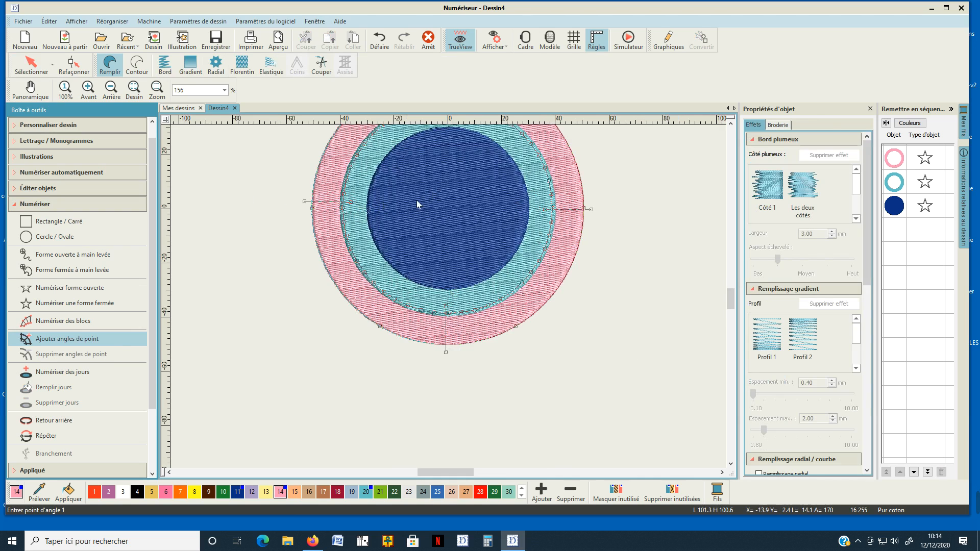
Step: Add stitch angle lines across the pink ring at its four diagonal points and apply all the ring's angles
{"action": "scroll", "coordinate": [432, 205], "scroll_direction": "up", "scroll_amount": 1}
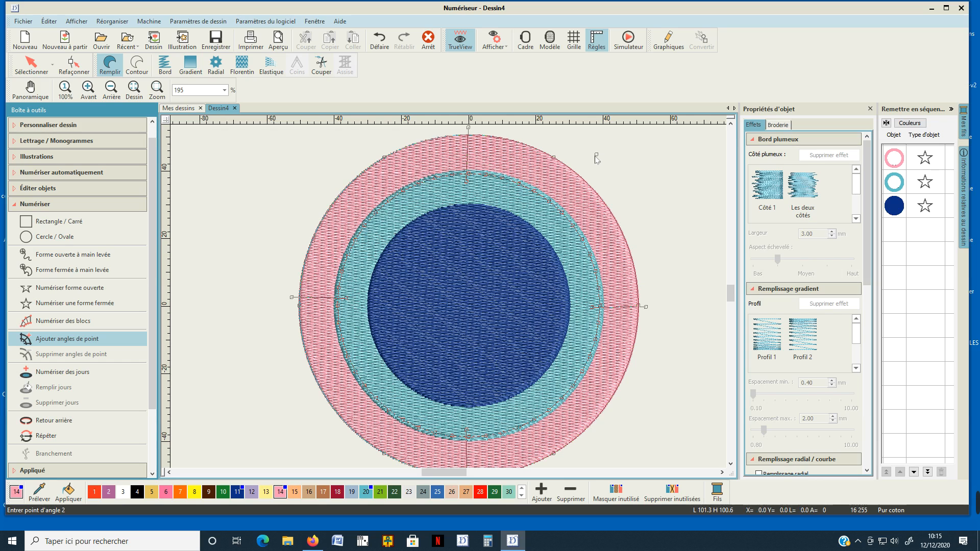
{"action": "left_click", "coordinate": [585, 171]}
{"action": "left_click", "coordinate": [552, 215]}
{"action": "left_click", "coordinate": [345, 178]}
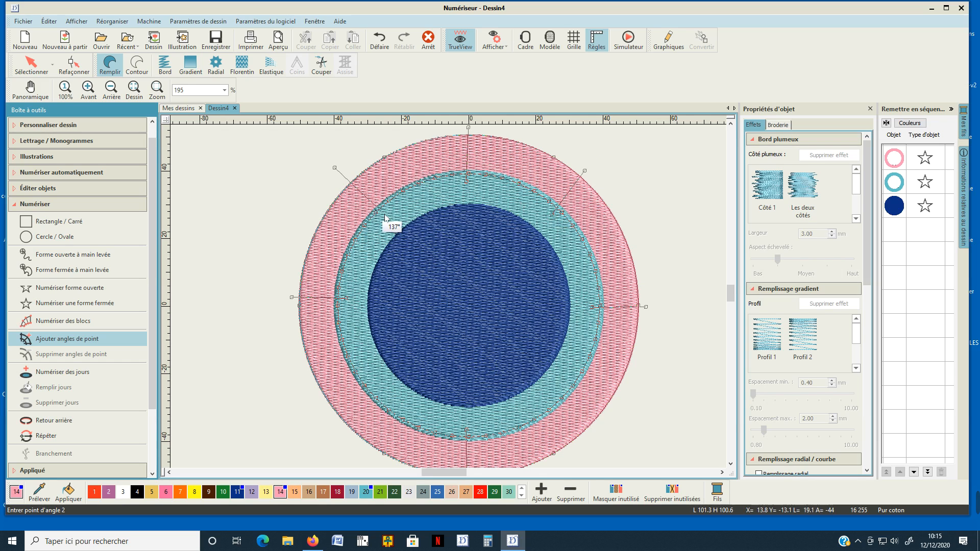
{"action": "left_click", "coordinate": [386, 214]}
{"action": "left_click", "coordinate": [370, 381]}
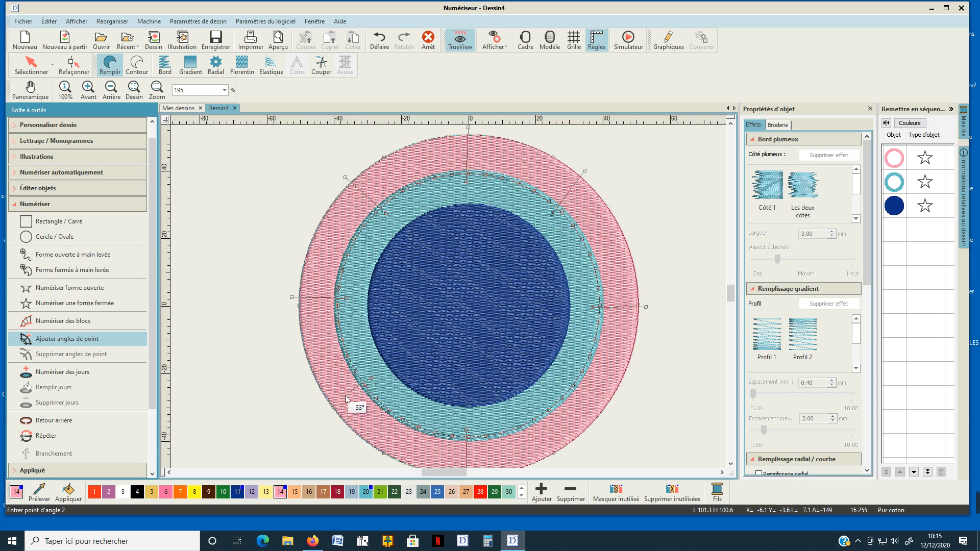
{"action": "left_click", "coordinate": [326, 411]}
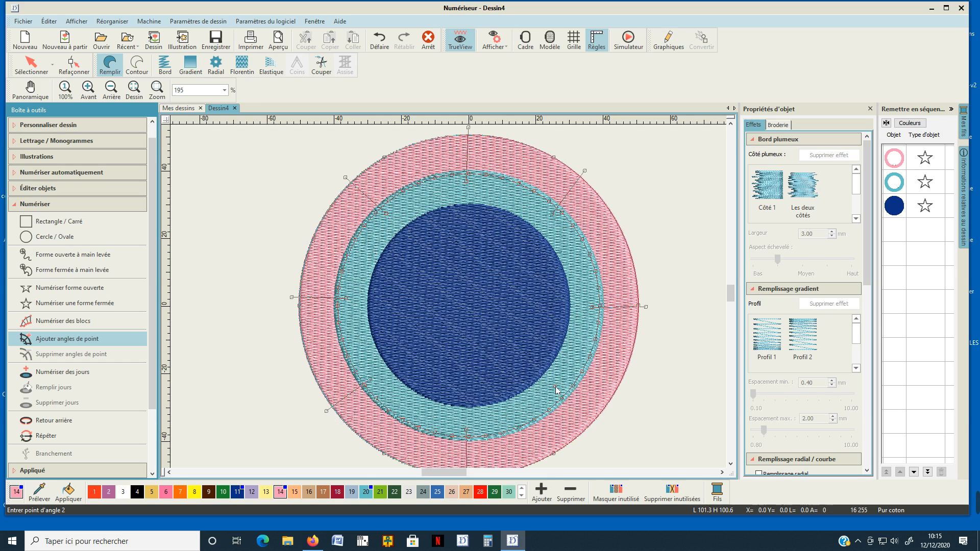
{"action": "left_click", "coordinate": [609, 414]}
{"action": "key", "text": "Return"}
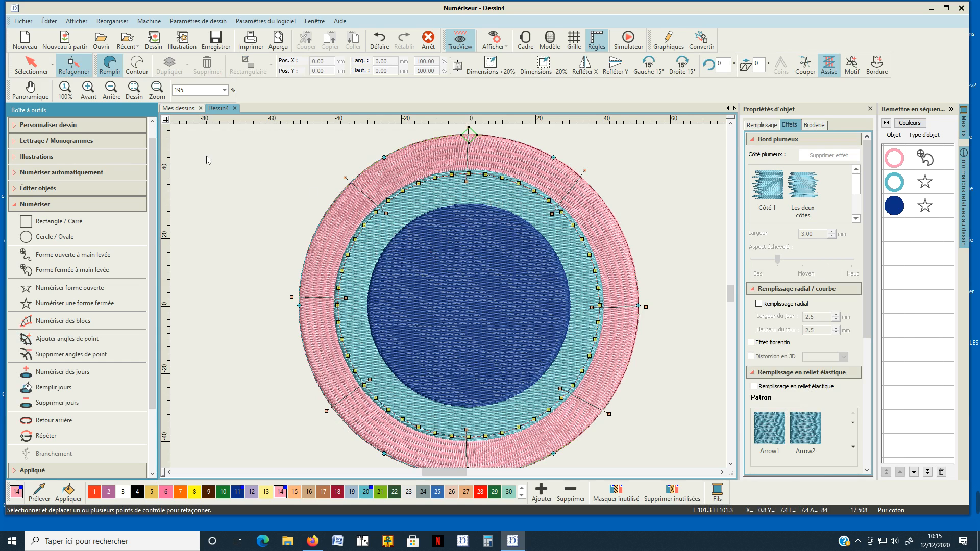
{"action": "left_click", "coordinate": [894, 183]}
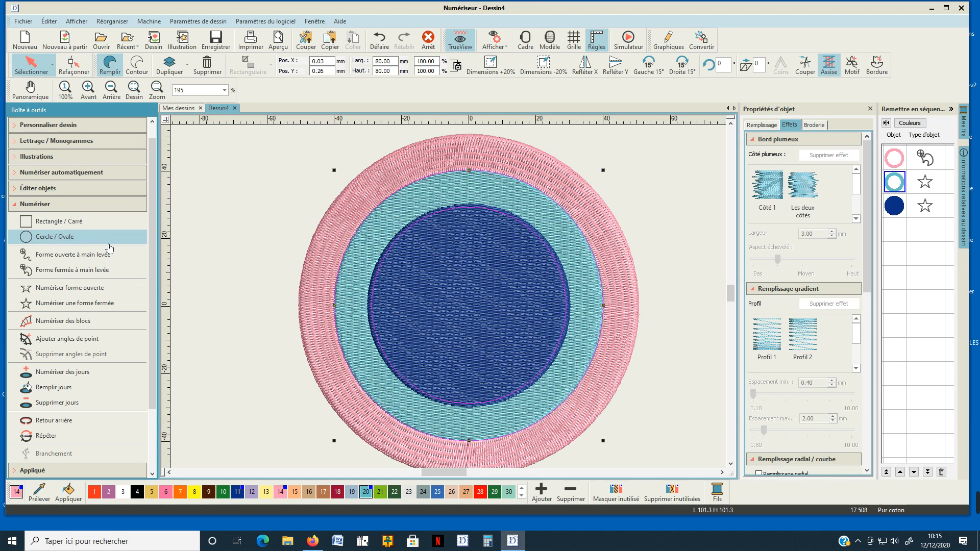
{"action": "left_click", "coordinate": [66, 339]}
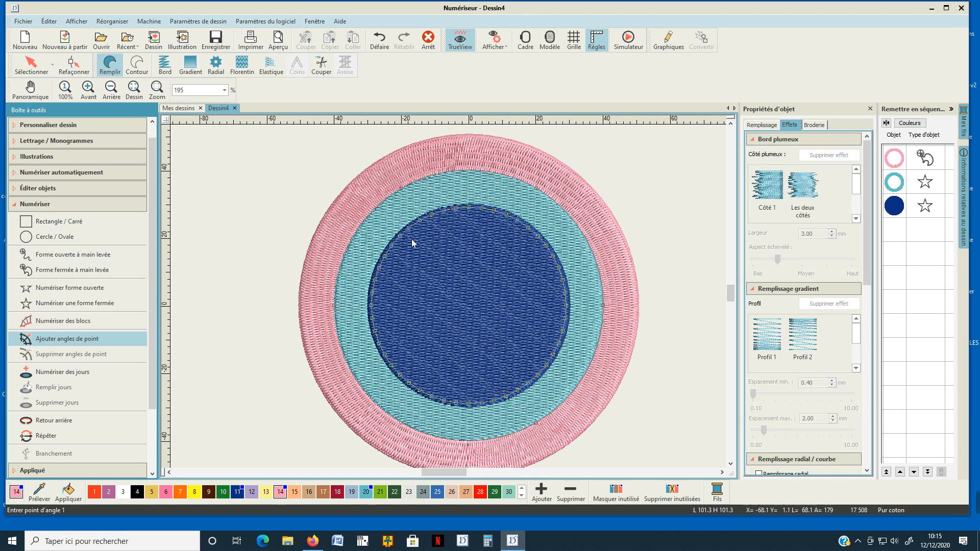
{"action": "left_click_drag", "start_coordinate": [469, 160], "coordinate": [469, 234]}
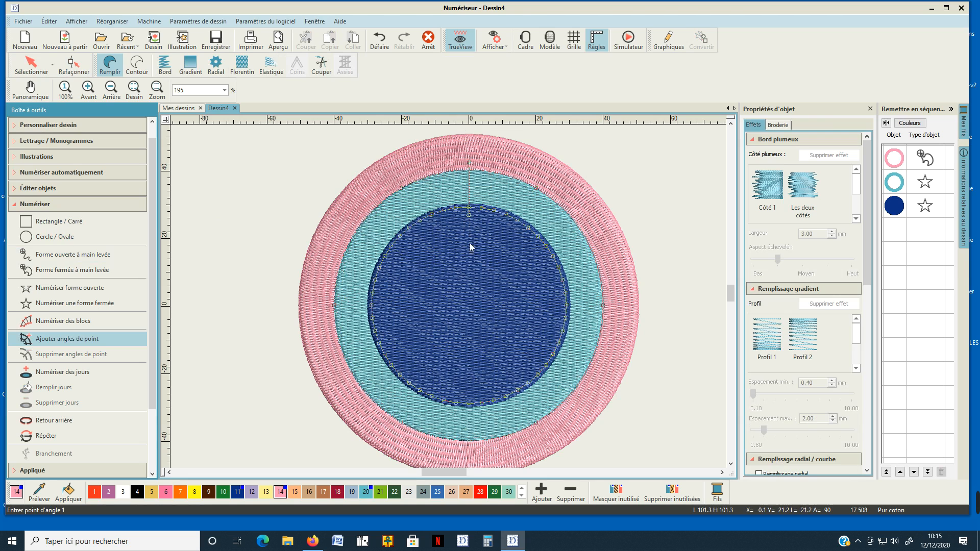
{"action": "left_click", "coordinate": [470, 436]}
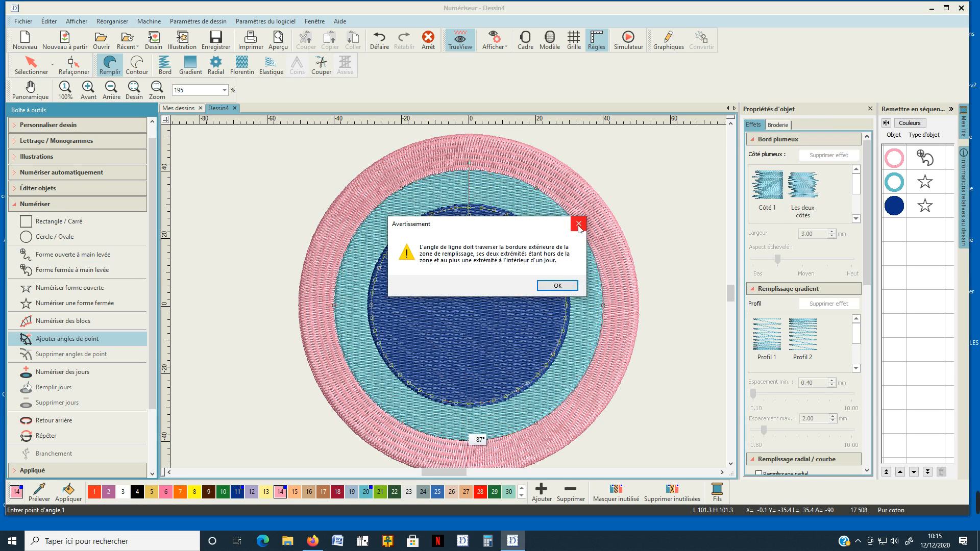
{"action": "left_click", "coordinate": [579, 224]}
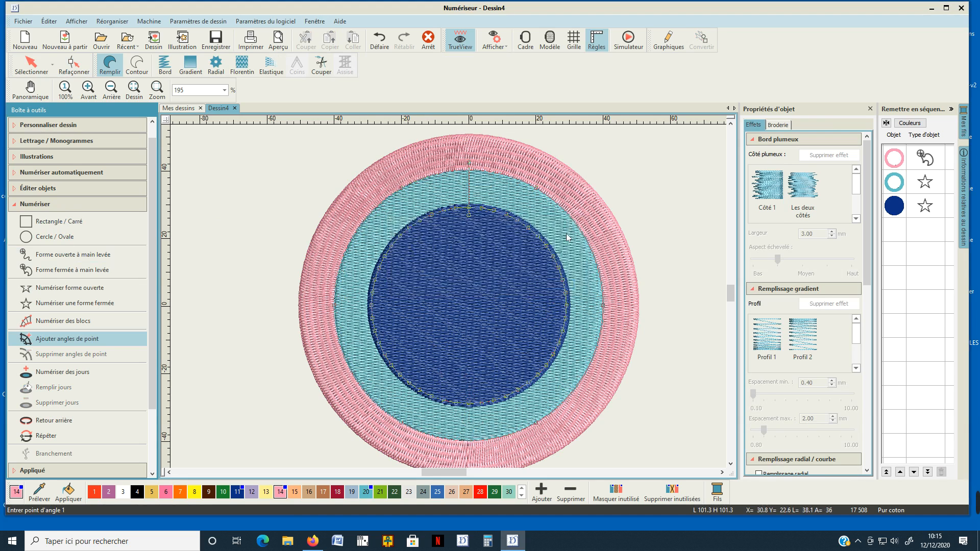
{"action": "left_click", "coordinate": [464, 391]}
{"action": "left_click", "coordinate": [464, 350]}
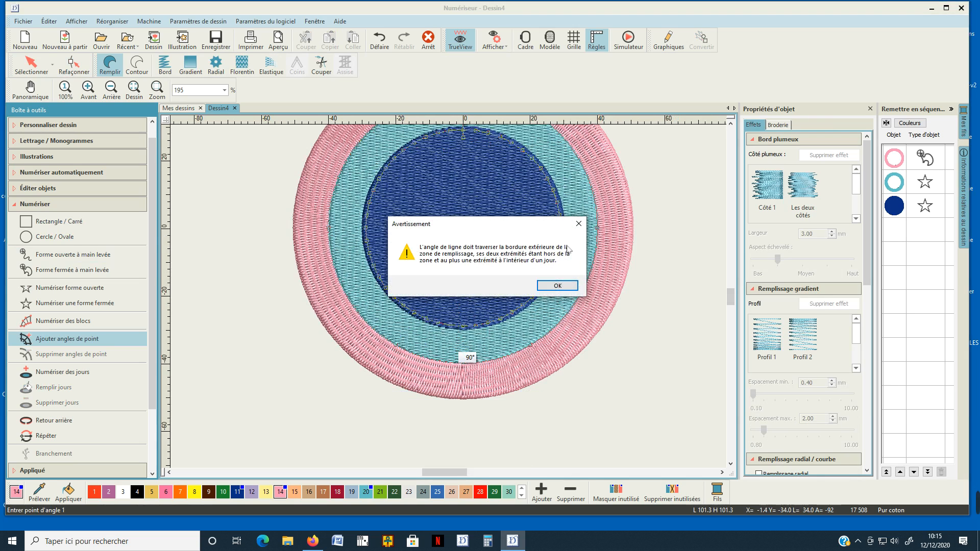
{"action": "left_click", "coordinate": [562, 289]}
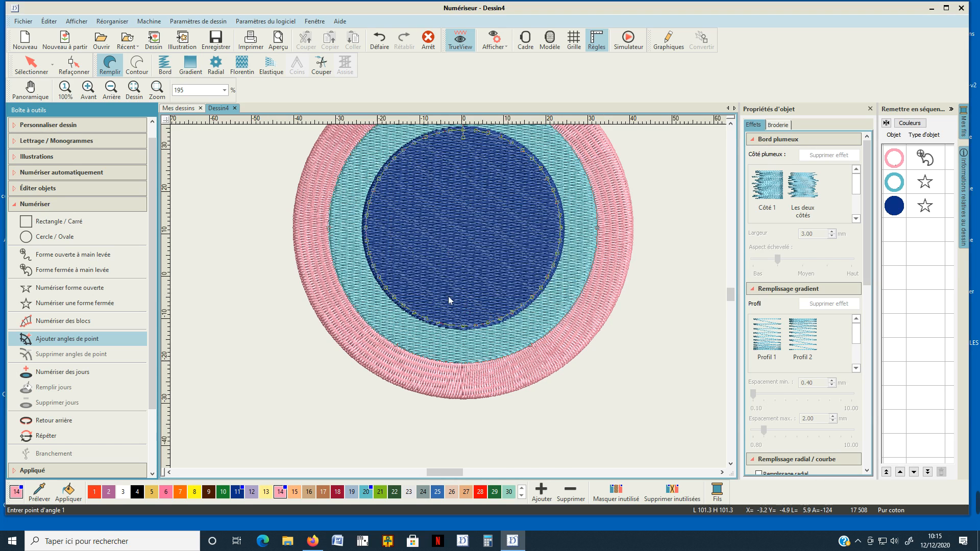
{"action": "scroll", "coordinate": [473, 304], "scroll_direction": "up", "scroll_amount": 2}
{"action": "scroll", "coordinate": [488, 288], "scroll_direction": "down", "scroll_amount": 2}
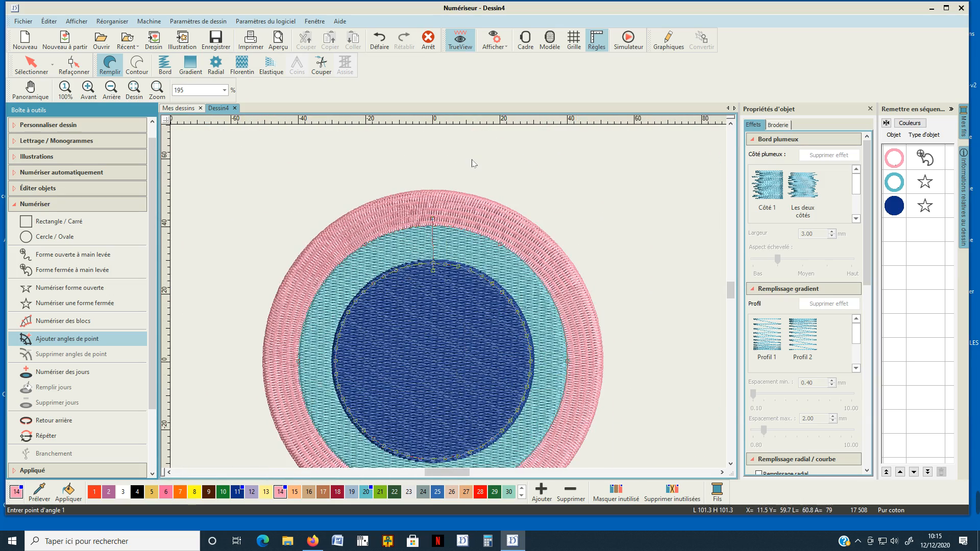
{"action": "key", "text": "Escape"}
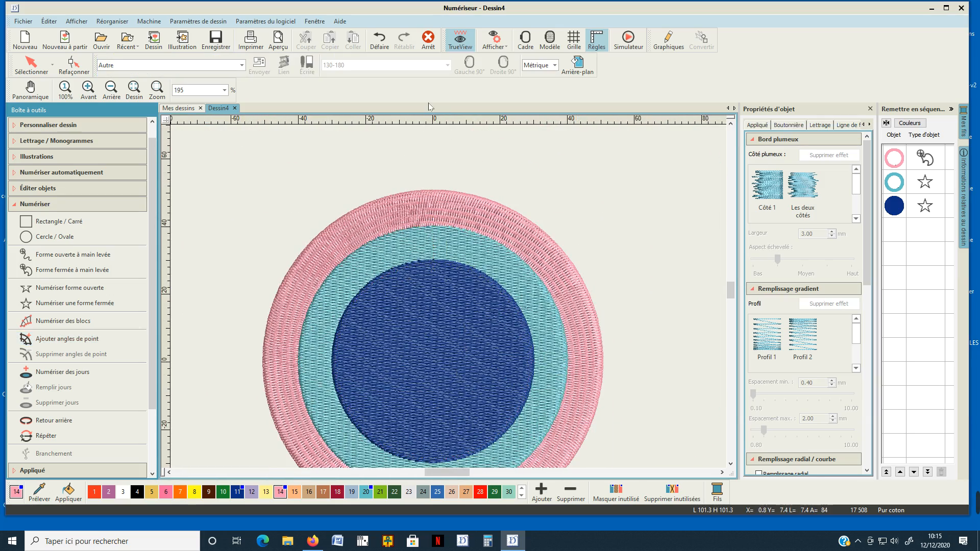
Step: Hide the dark blue circle so the teal ring's inner edge is free to work on
{"action": "left_click", "coordinate": [894, 206]}
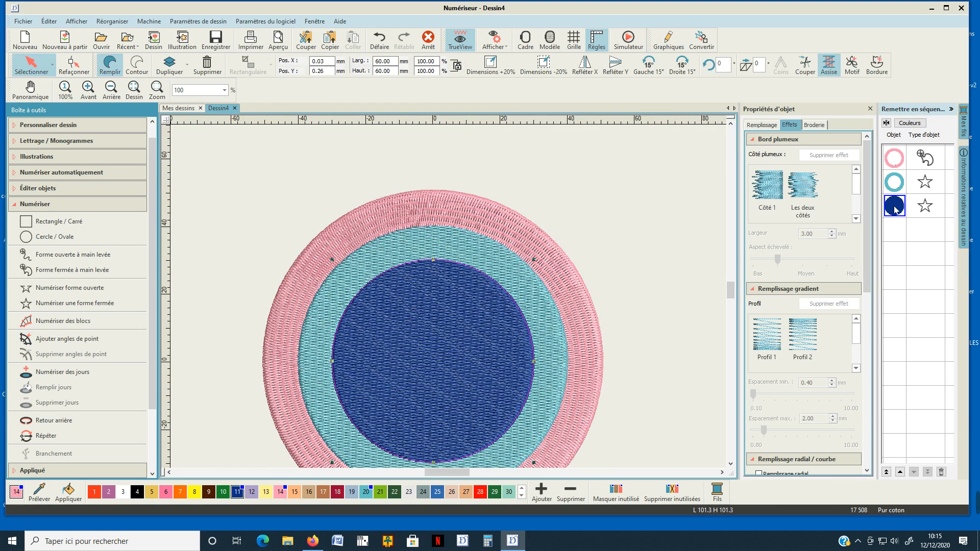
{"action": "right_click", "coordinate": [894, 206]}
{"action": "left_click", "coordinate": [891, 366]}
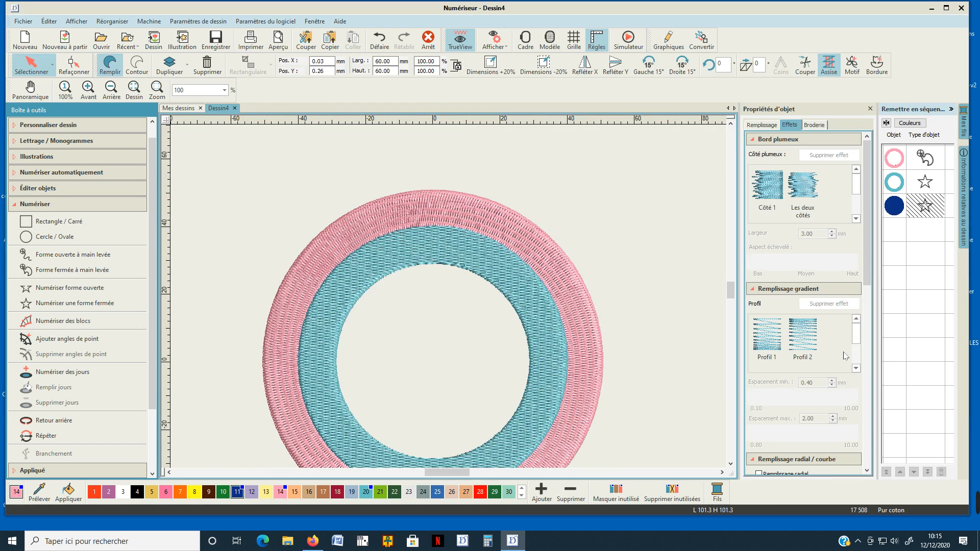
Step: Add radial stitch angle lines across the teal ring at its upper, right, left and lower quadrant points
{"action": "left_click", "coordinate": [898, 188]}
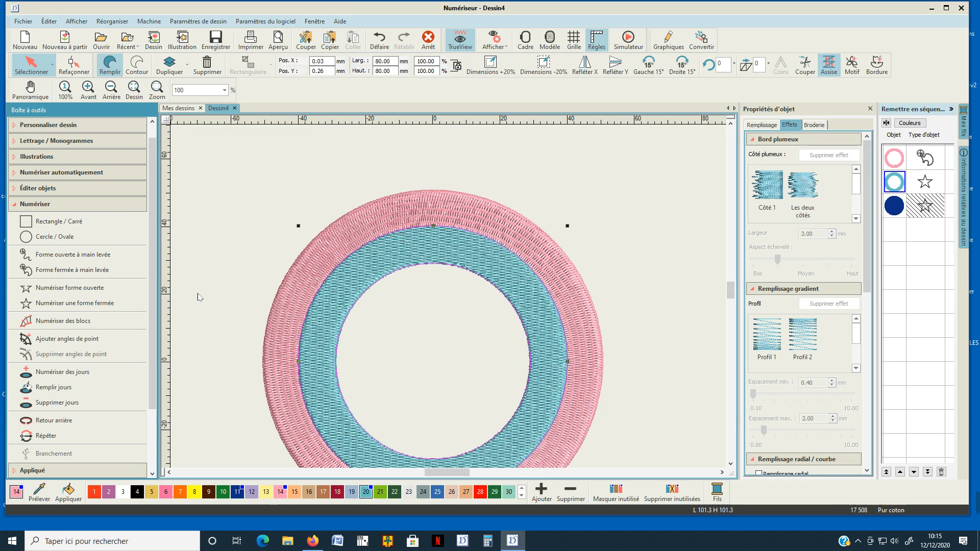
{"action": "left_click", "coordinate": [112, 344]}
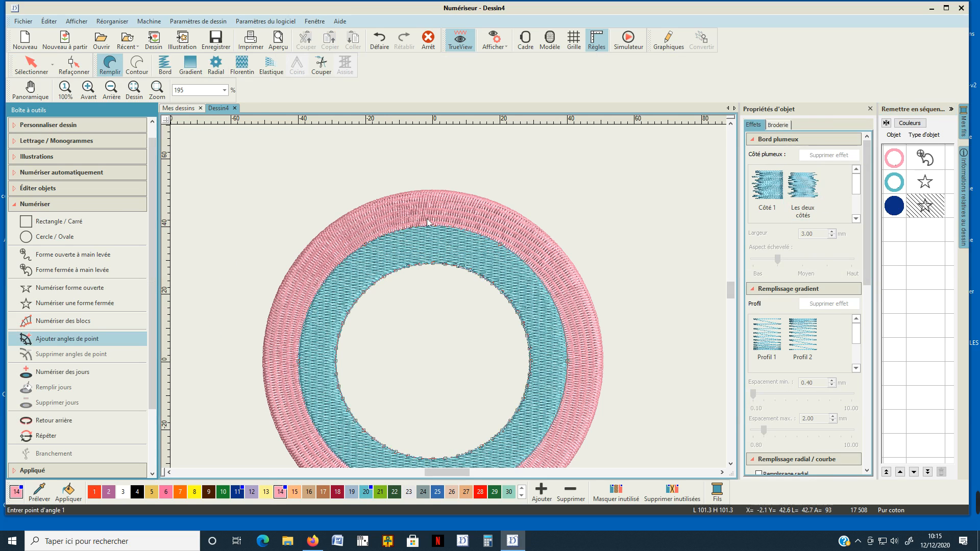
{"action": "left_click", "coordinate": [431, 271]}
{"action": "left_click", "coordinate": [581, 357]}
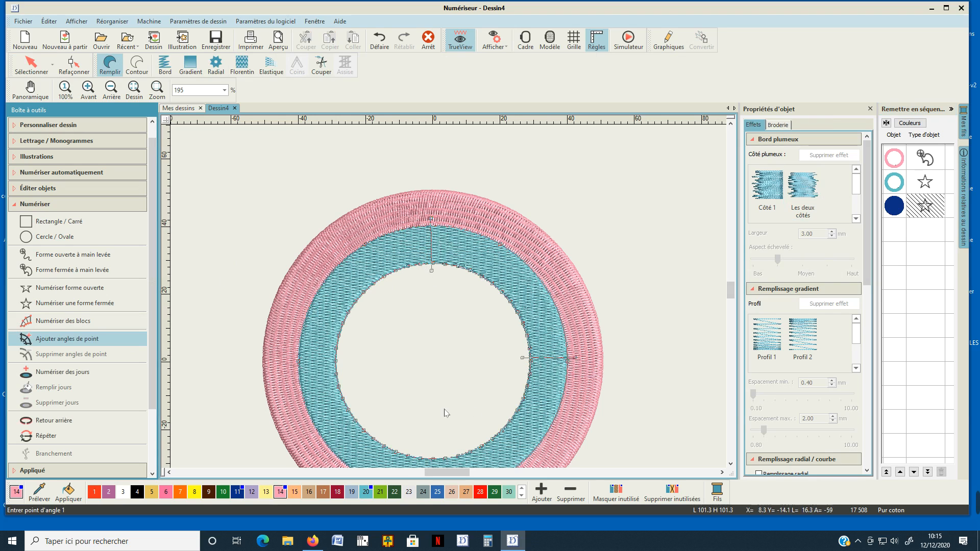
{"action": "left_click", "coordinate": [350, 355]}
{"action": "key", "text": "c"}
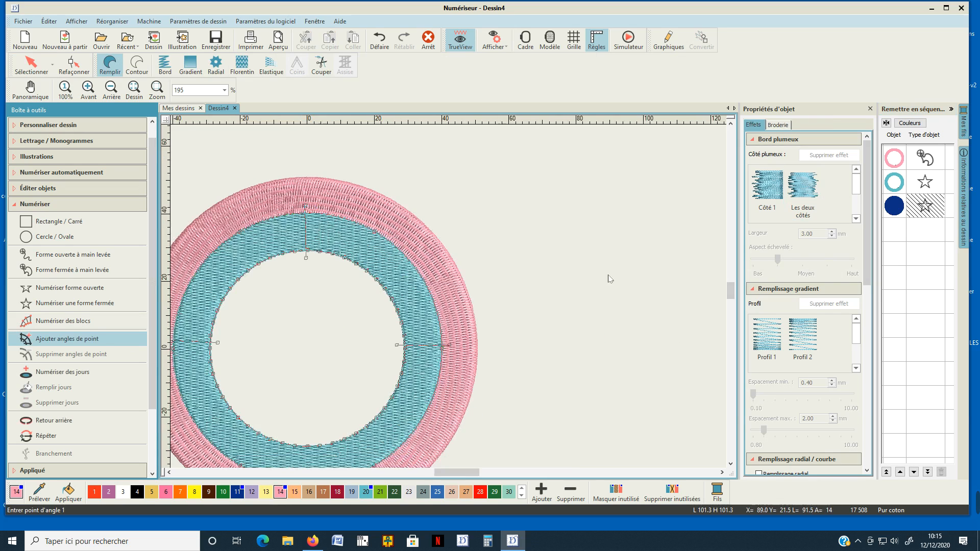
{"action": "key", "text": "c"}
{"action": "left_click", "coordinate": [385, 362]}
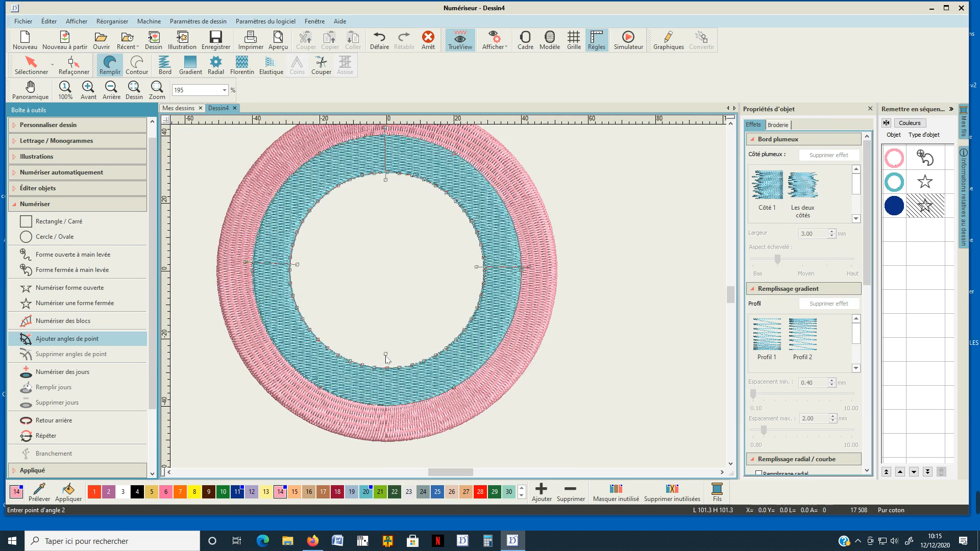
{"action": "left_click", "coordinate": [386, 412]}
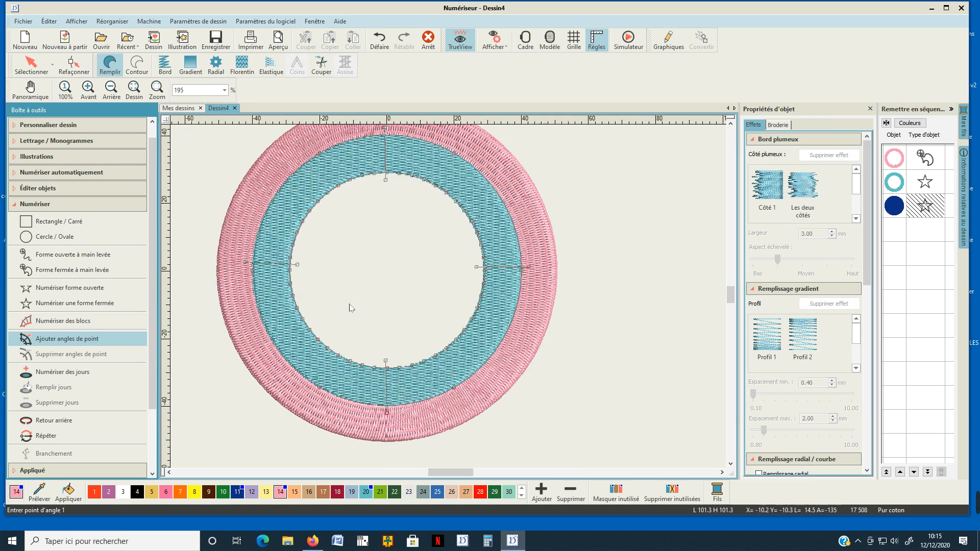
Step: Add stitch angle lines across the teal ring at its four diagonal points and apply all the ring's angles
{"action": "left_click", "coordinate": [319, 330]}
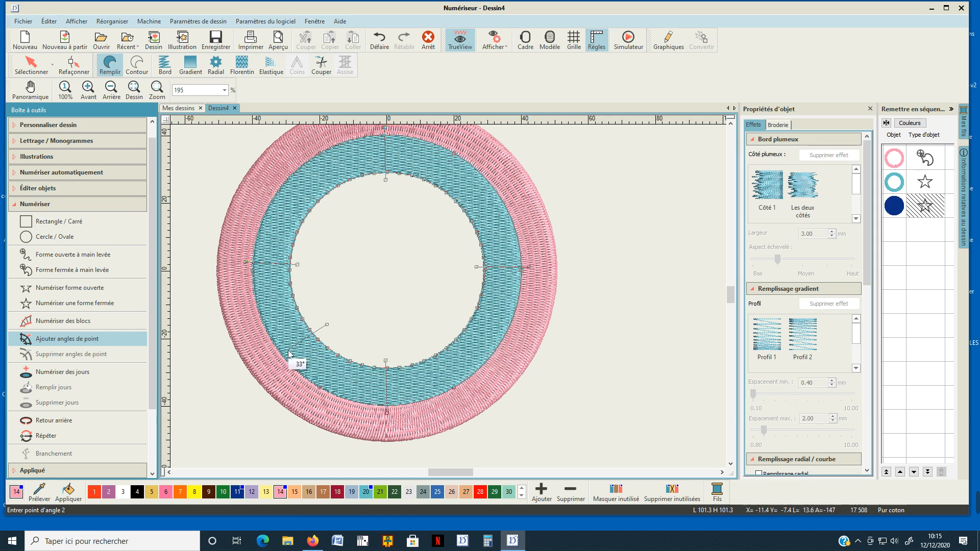
{"action": "left_click", "coordinate": [457, 326]}
{"action": "left_click", "coordinate": [498, 359]}
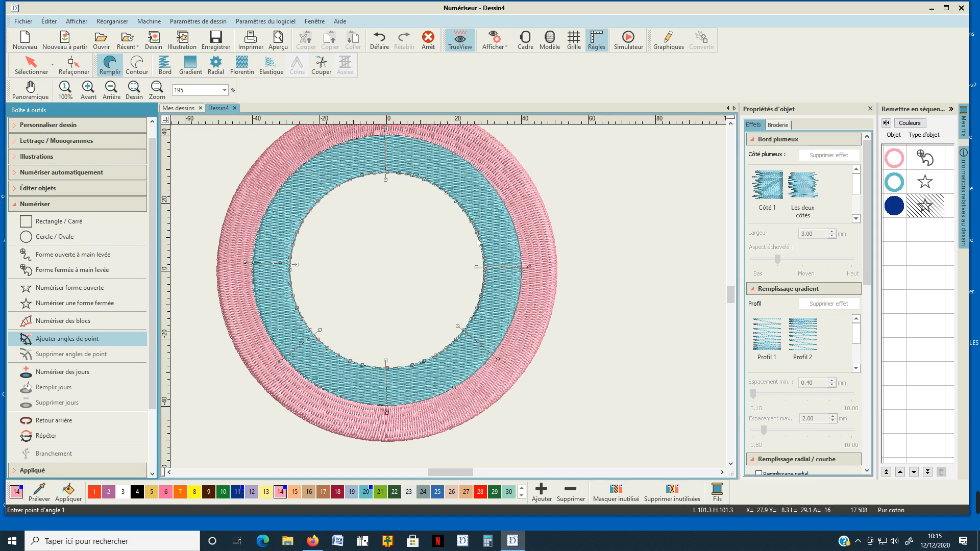
{"action": "left_click", "coordinate": [443, 200]}
{"action": "left_click", "coordinate": [480, 162]}
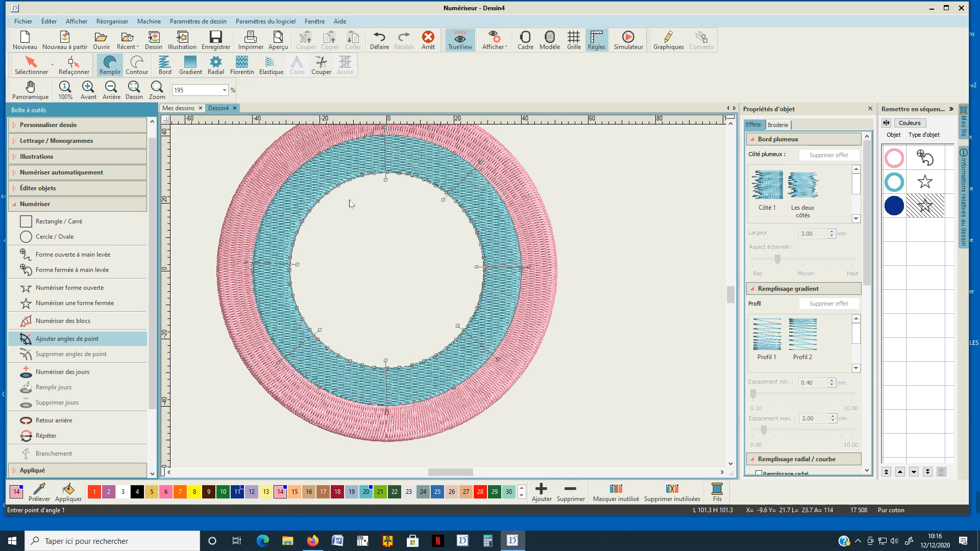
{"action": "left_click", "coordinate": [322, 207]}
{"action": "left_click", "coordinate": [281, 176]}
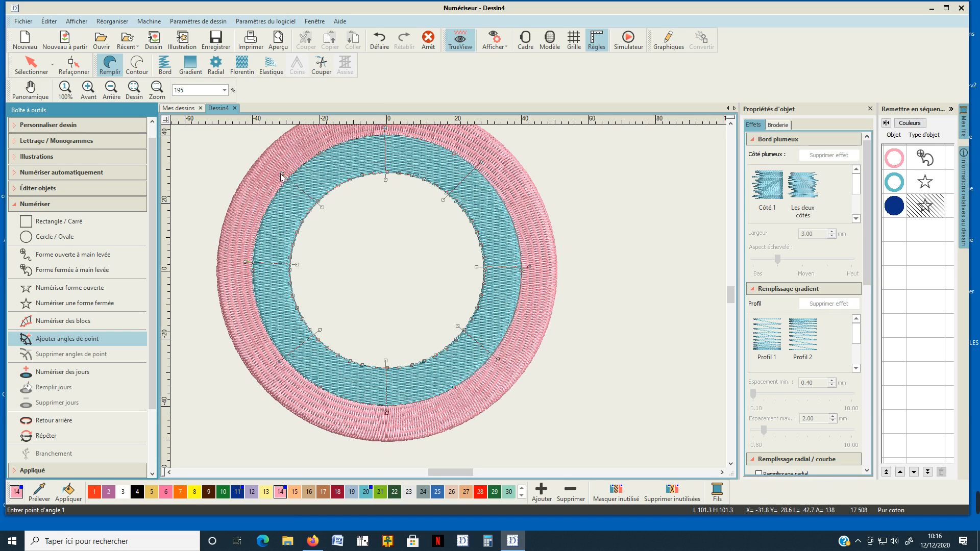
{"action": "key", "text": "Return"}
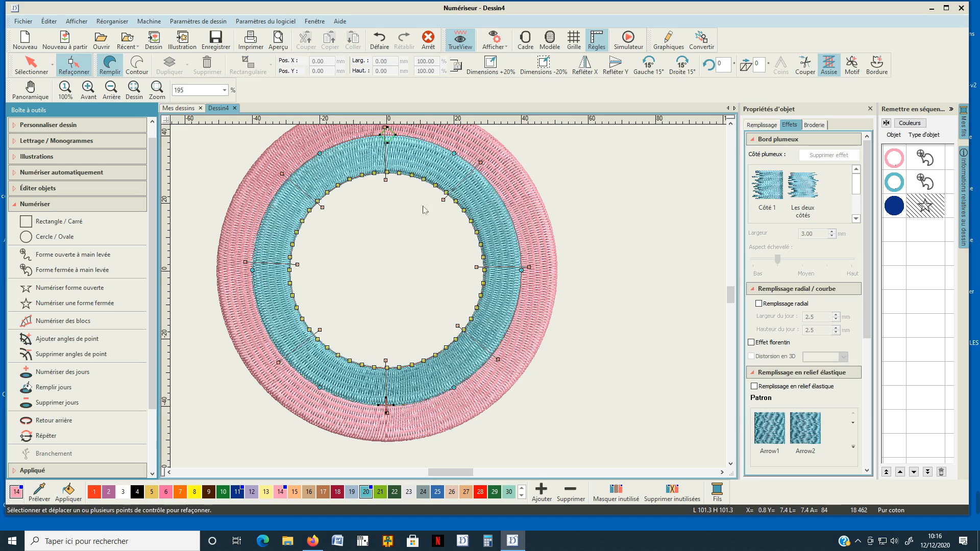
Step: Unhide all objects to bring back the hidden dark blue circle
{"action": "left_click", "coordinate": [31, 64]}
{"action": "right_click", "coordinate": [893, 210]}
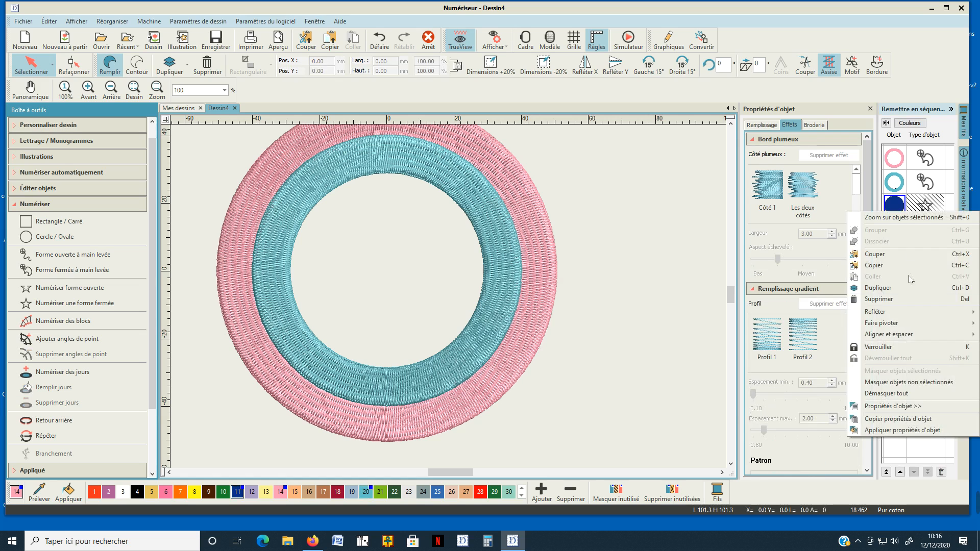
{"action": "left_click", "coordinate": [909, 401]}
{"action": "scroll", "coordinate": [452, 305], "scroll_direction": "down", "scroll_amount": 1}
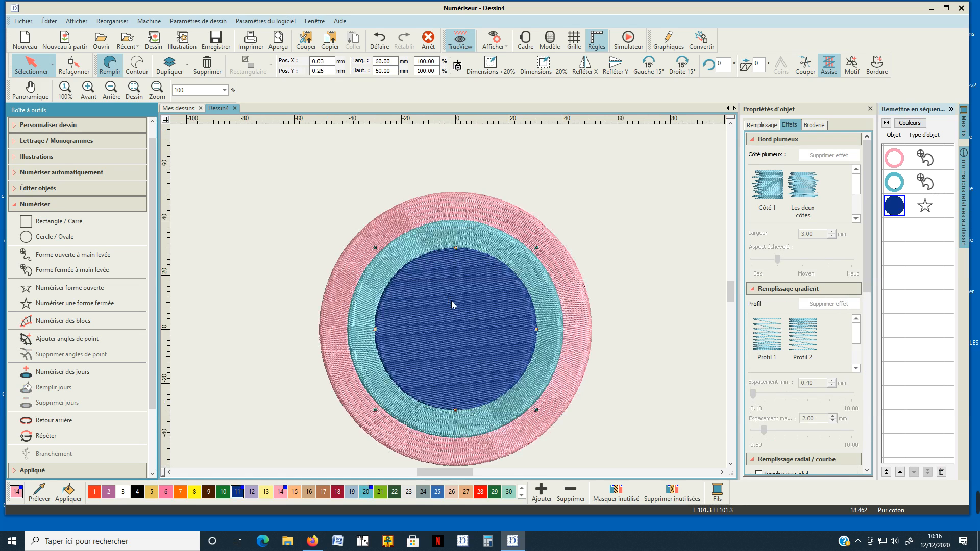
{"action": "scroll", "coordinate": [452, 292], "scroll_direction": "down", "scroll_amount": 1}
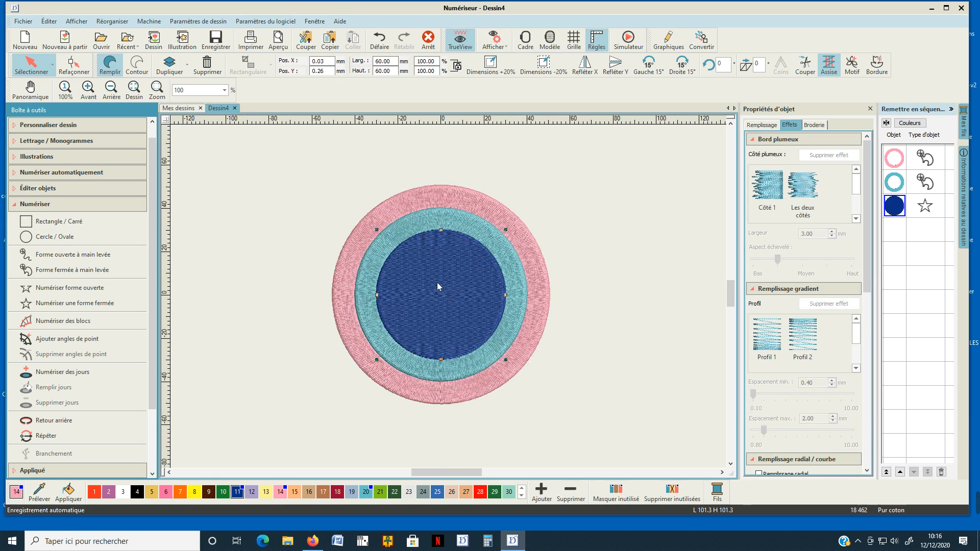
Step: Change the dark blue circle's fill to the embossed stitch type (En relief) with the Arrow3 pattern and deselect it
{"action": "left_click", "coordinate": [763, 125]}
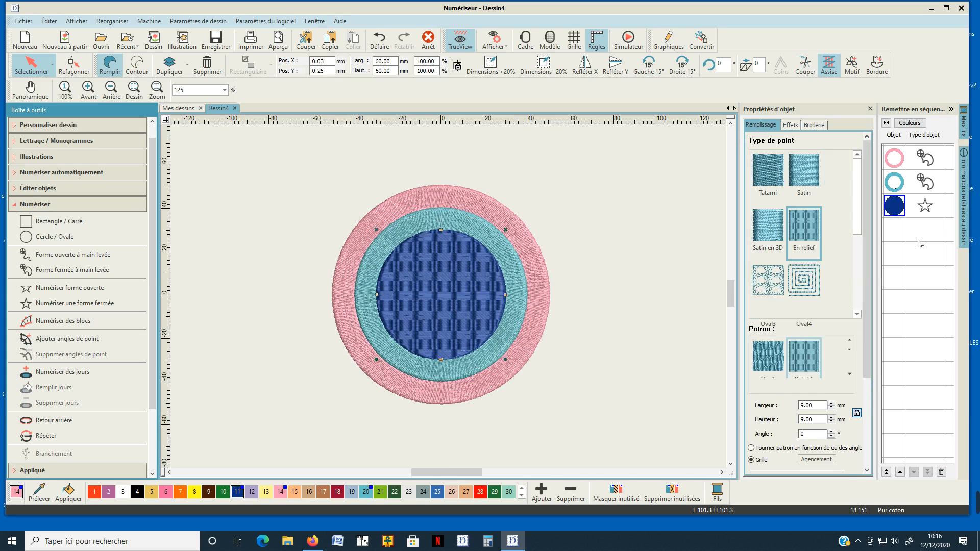
{"action": "left_click", "coordinate": [850, 375]}
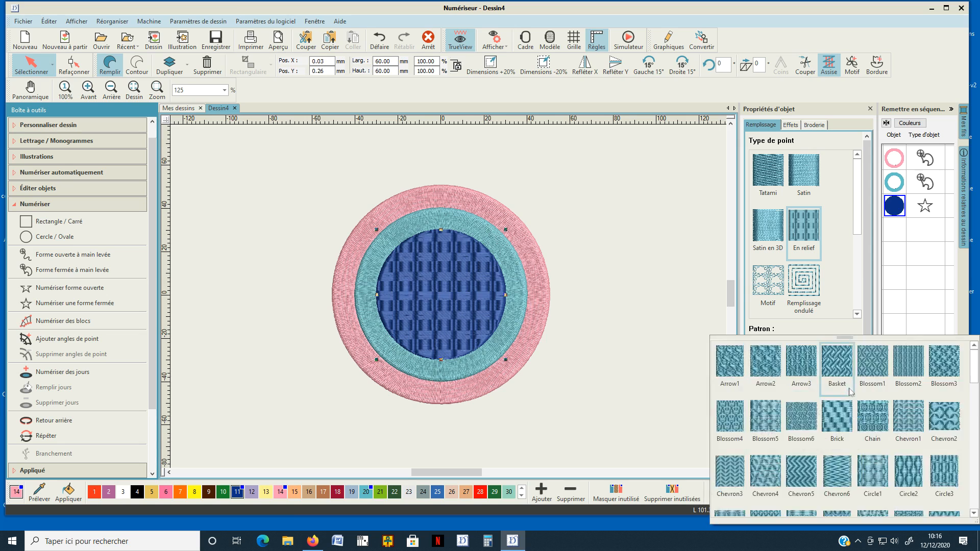
{"action": "left_click", "coordinate": [847, 384]}
{"action": "left_click", "coordinate": [850, 374]}
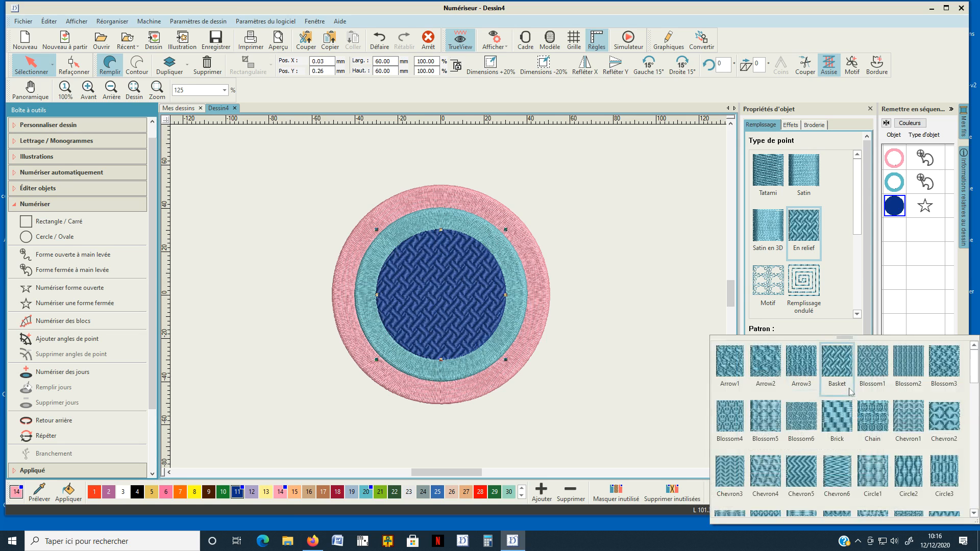
{"action": "left_click", "coordinate": [802, 363]}
{"action": "left_click", "coordinate": [599, 249]}
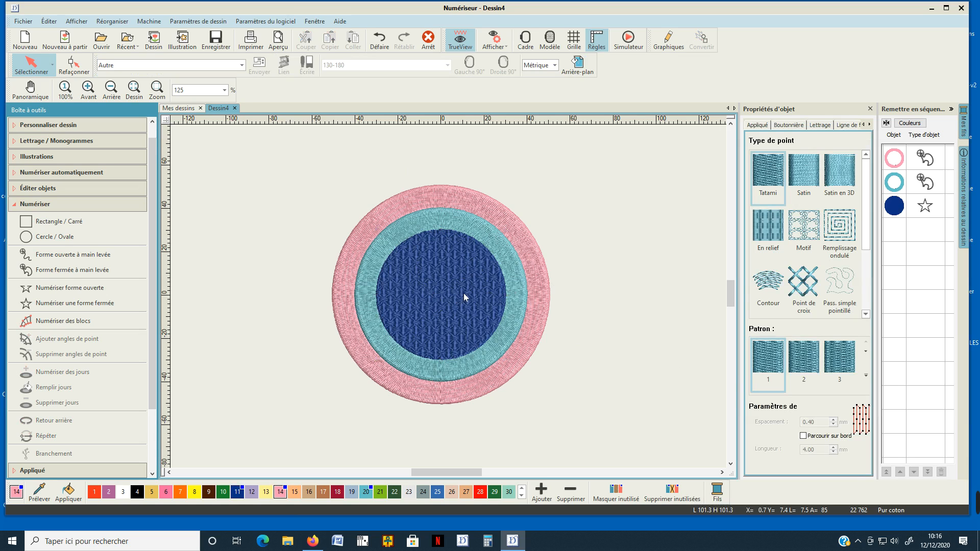
{"action": "scroll", "coordinate": [449, 301], "scroll_direction": "down", "scroll_amount": 1}
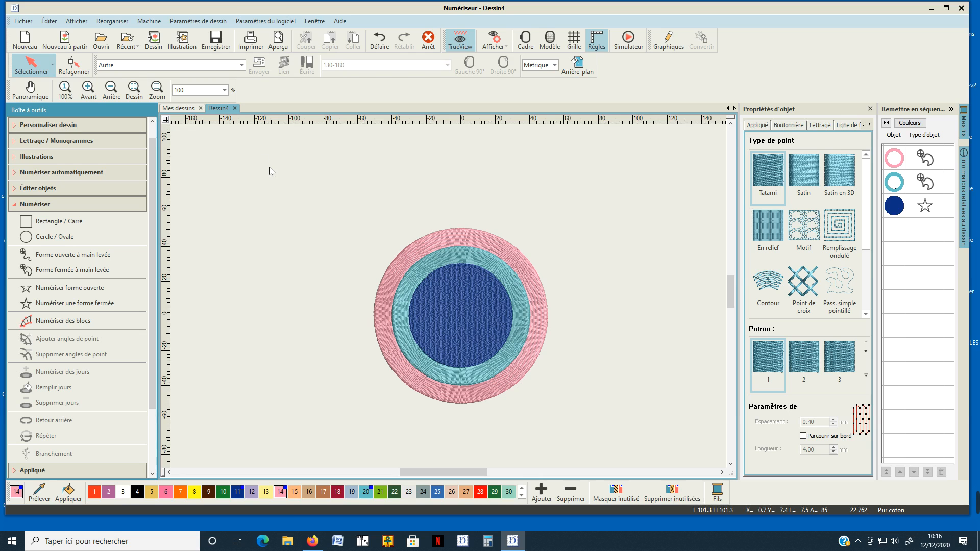
Step: Insert the Sans titre star illustration from the coeur, etoile formes folder and move it so its five-pointed star clears the circles
{"action": "left_click", "coordinate": [183, 45]}
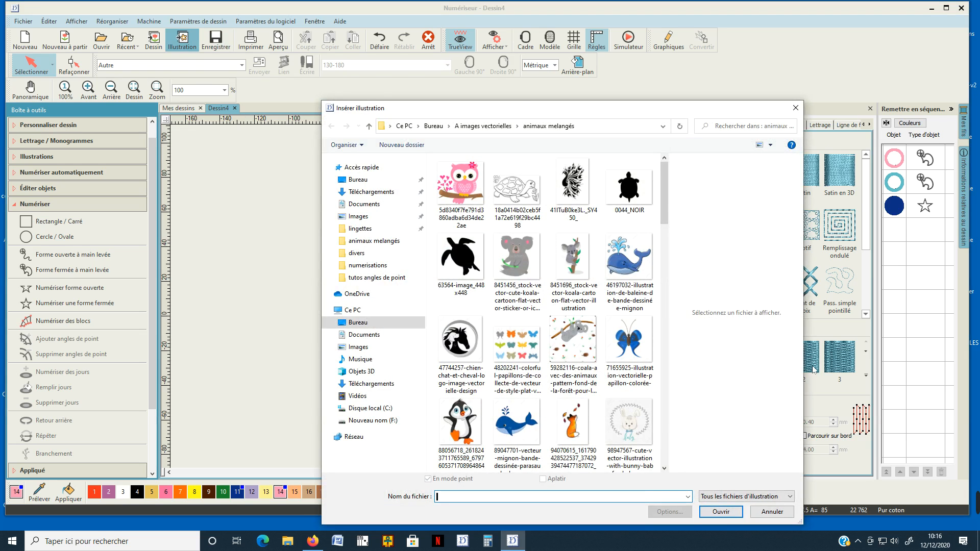
{"action": "left_click", "coordinate": [498, 126]}
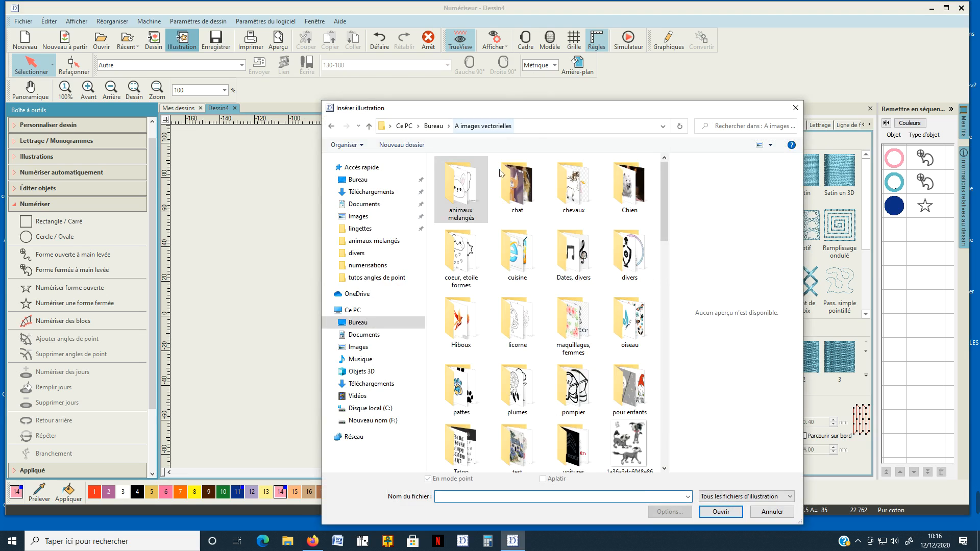
{"action": "double_click", "coordinate": [461, 254]}
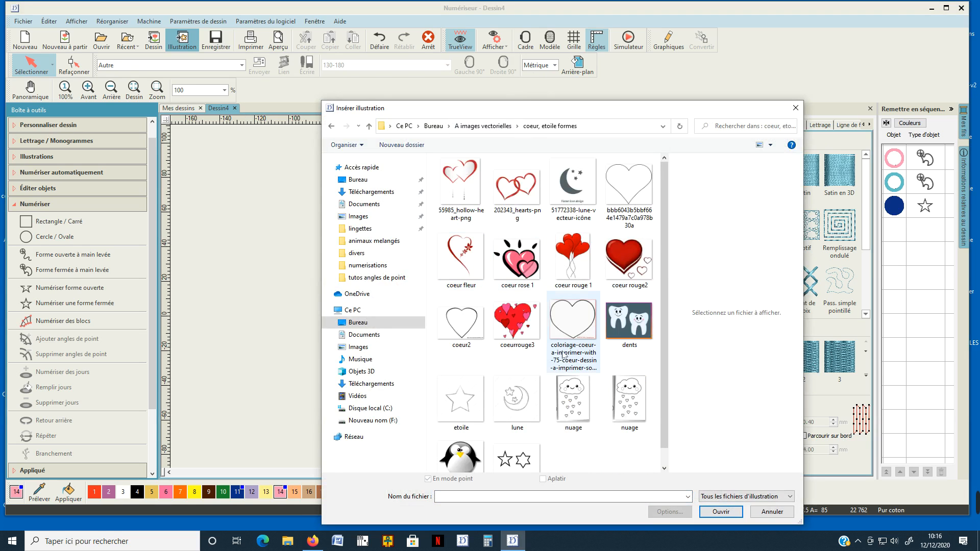
{"action": "scroll", "coordinate": [554, 359], "scroll_direction": "down", "scroll_amount": 1}
{"action": "left_click", "coordinate": [517, 444]}
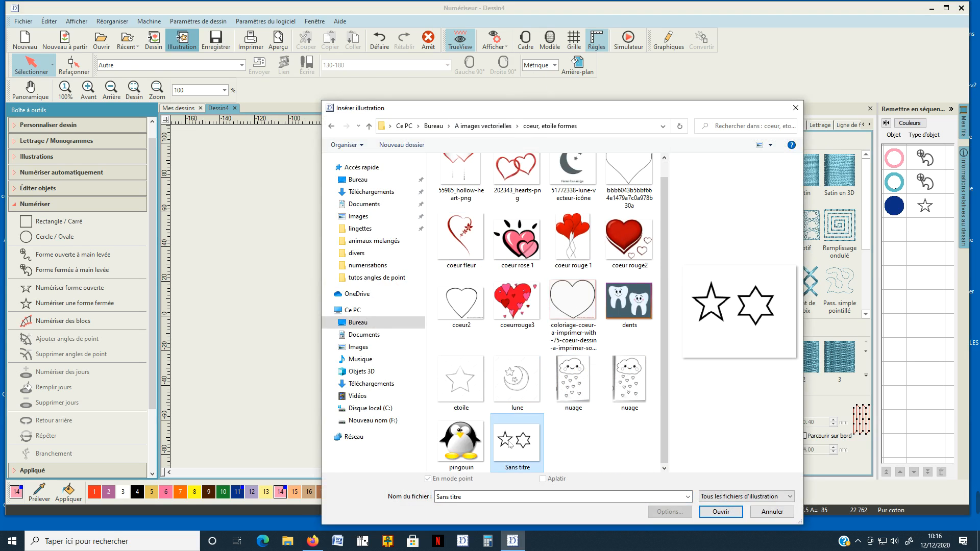
{"action": "left_click", "coordinate": [721, 512]}
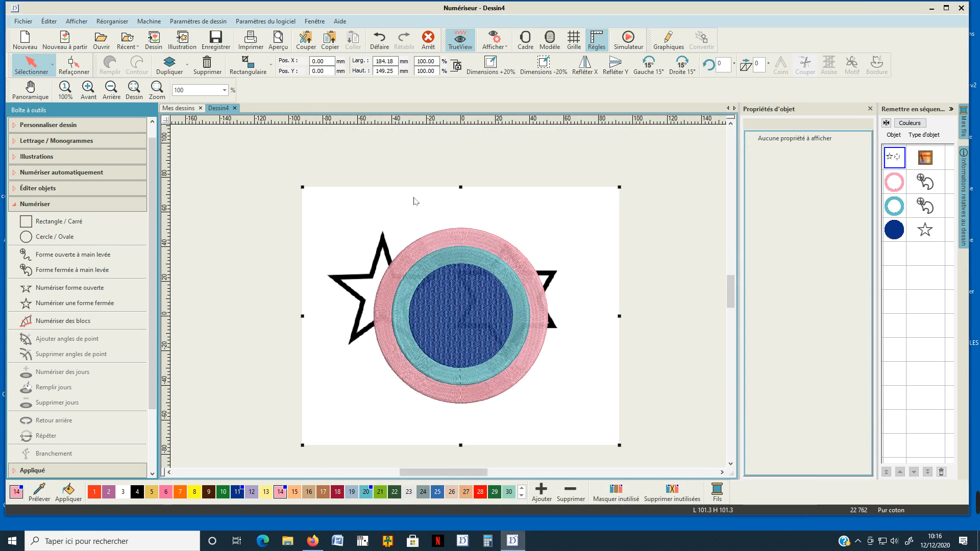
{"action": "left_click_drag", "start_coordinate": [575, 208], "coordinate": [464, 203]}
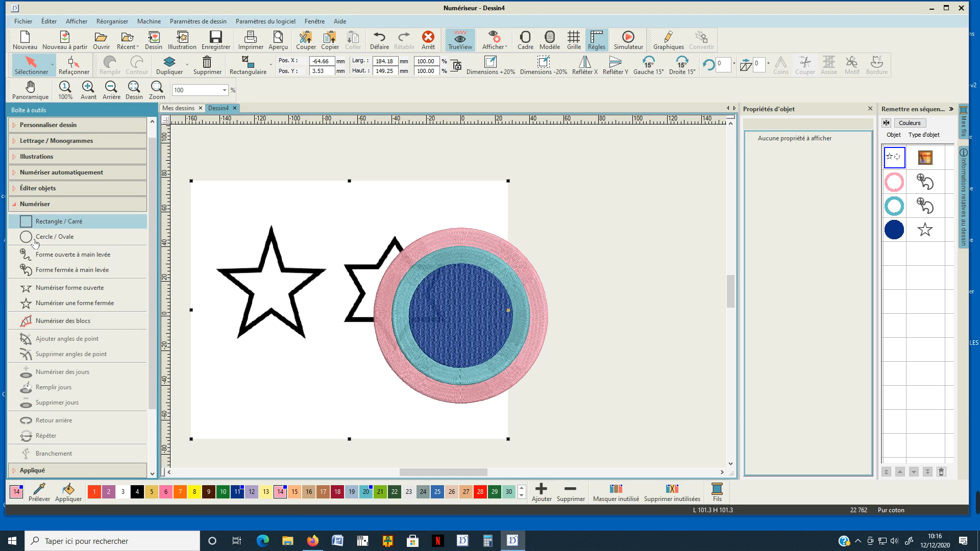
Step: Digitize a closed Tatami-filled shape in pink along the inner outline of the illustration's five-pointed star
{"action": "left_click", "coordinate": [99, 304]}
{"action": "scroll", "coordinate": [444, 291], "scroll_direction": "up", "scroll_amount": 2}
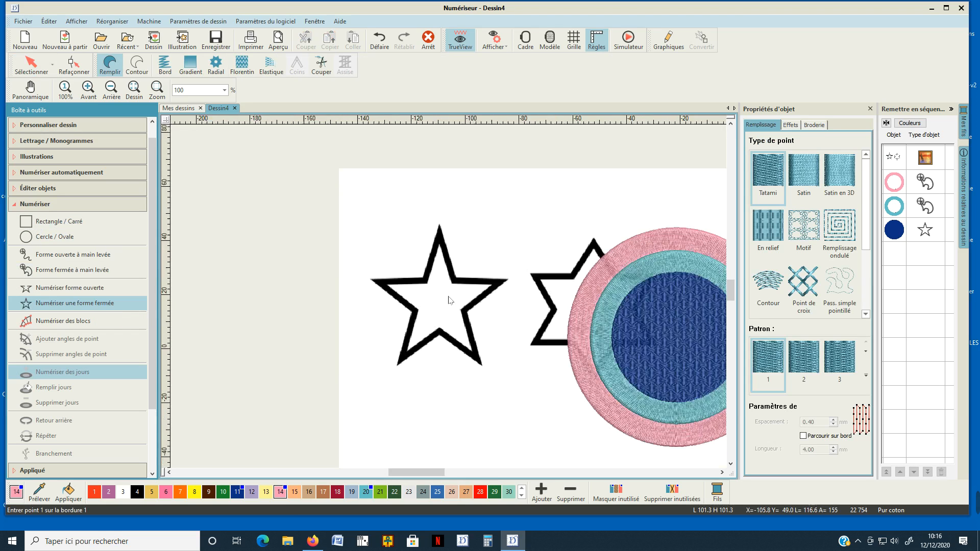
{"action": "left_click", "coordinate": [436, 218]}
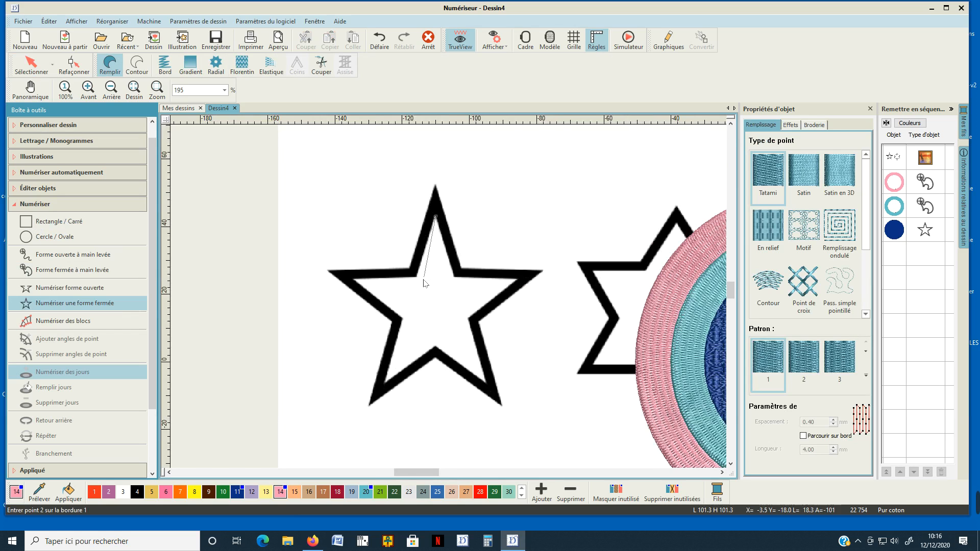
{"action": "left_click", "coordinate": [416, 278]}
{"action": "left_click", "coordinate": [354, 278]}
{"action": "left_click", "coordinate": [402, 319]}
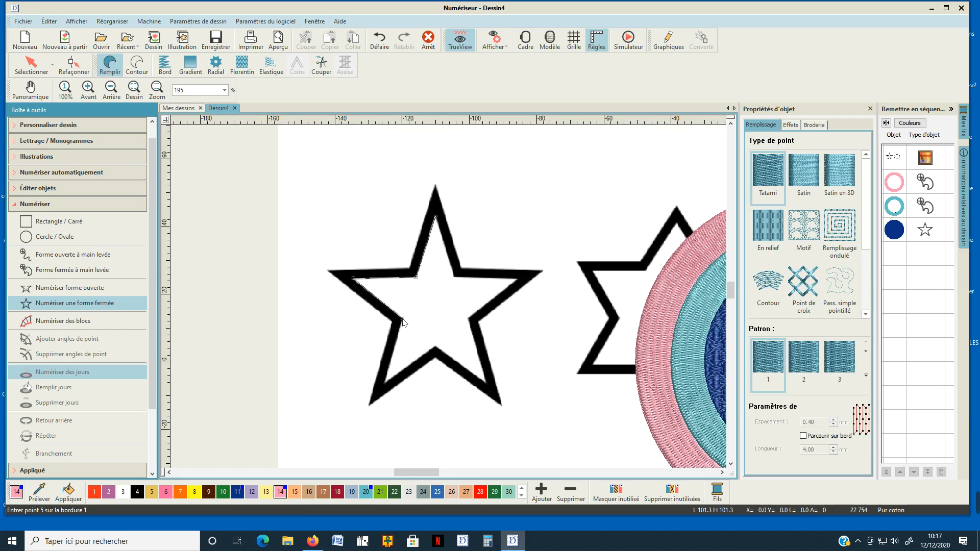
{"action": "left_click", "coordinate": [384, 382]}
{"action": "left_click", "coordinate": [486, 383]}
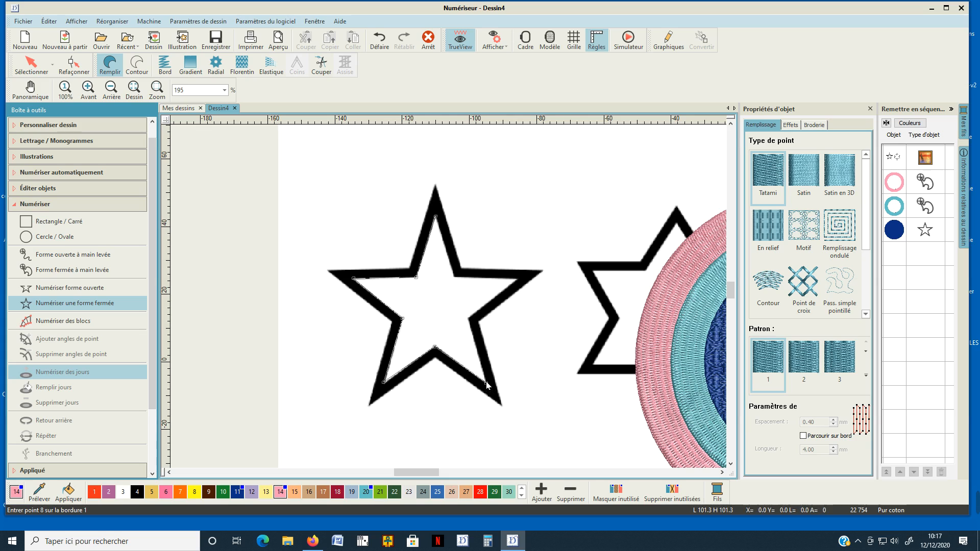
{"action": "left_click", "coordinate": [469, 321]}
{"action": "left_click", "coordinate": [517, 279]}
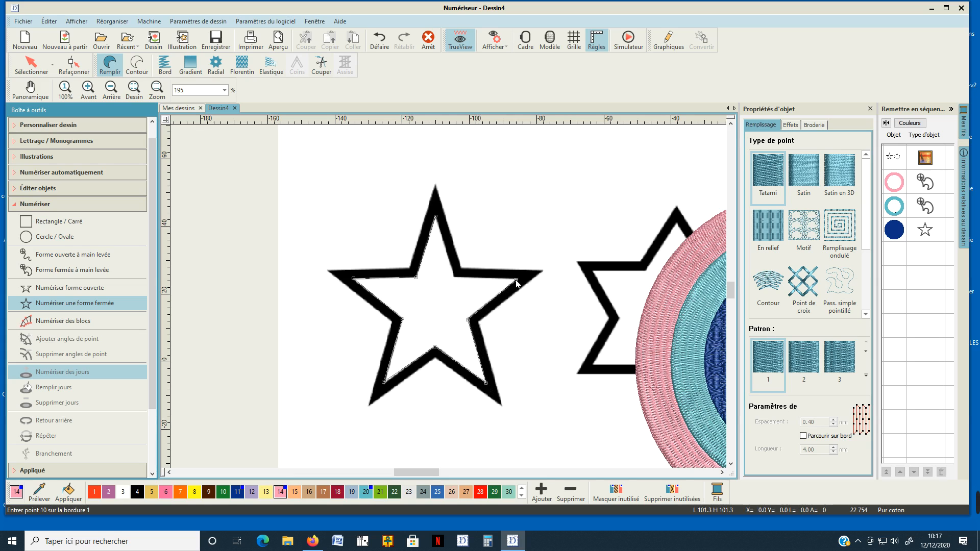
{"action": "left_click", "coordinate": [453, 276]}
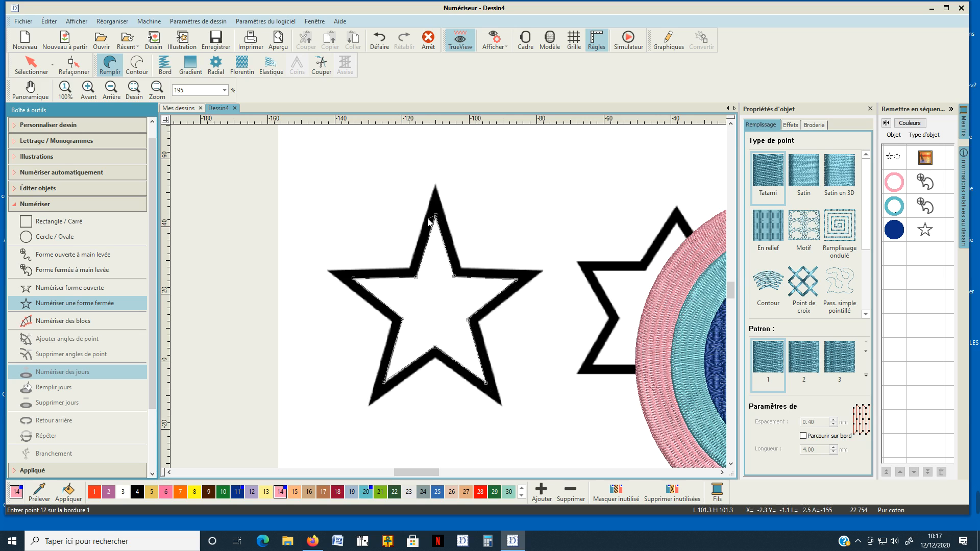
{"action": "key", "text": "Return"}
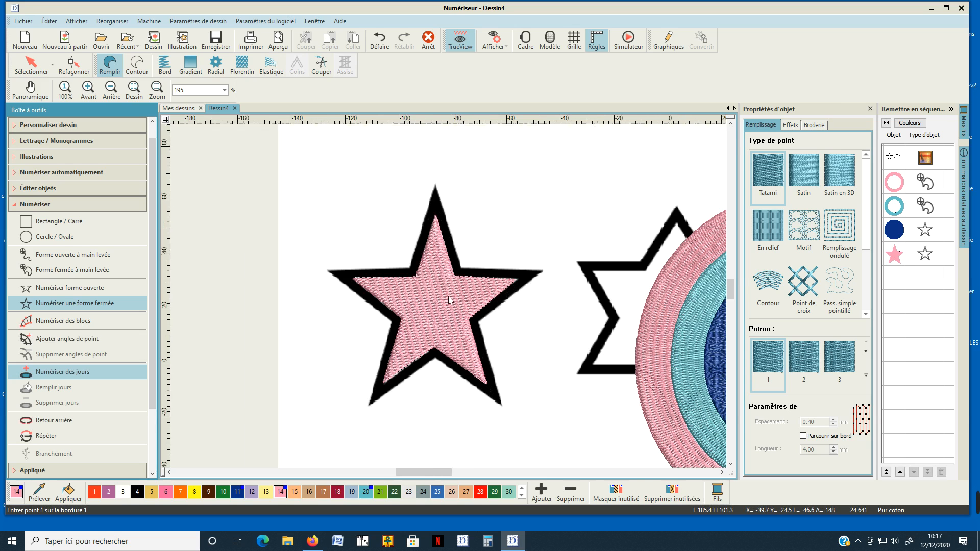
Step: Move the digitized pink star onto the centre of the dark blue circle
{"action": "key", "text": "1"}
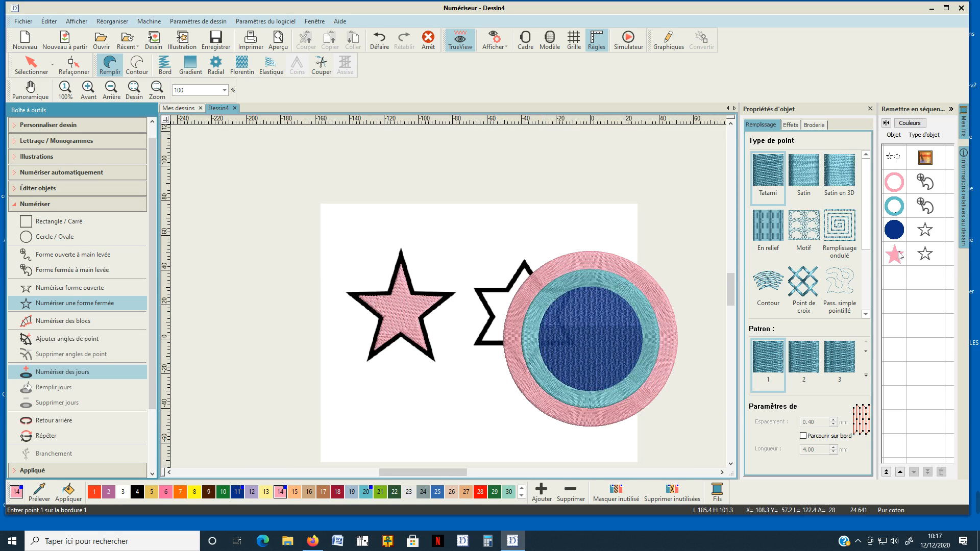
{"action": "key", "text": "Escape"}
{"action": "left_click", "coordinate": [397, 304]}
{"action": "left_click_drag", "start_coordinate": [398, 320], "coordinate": [585, 340]}
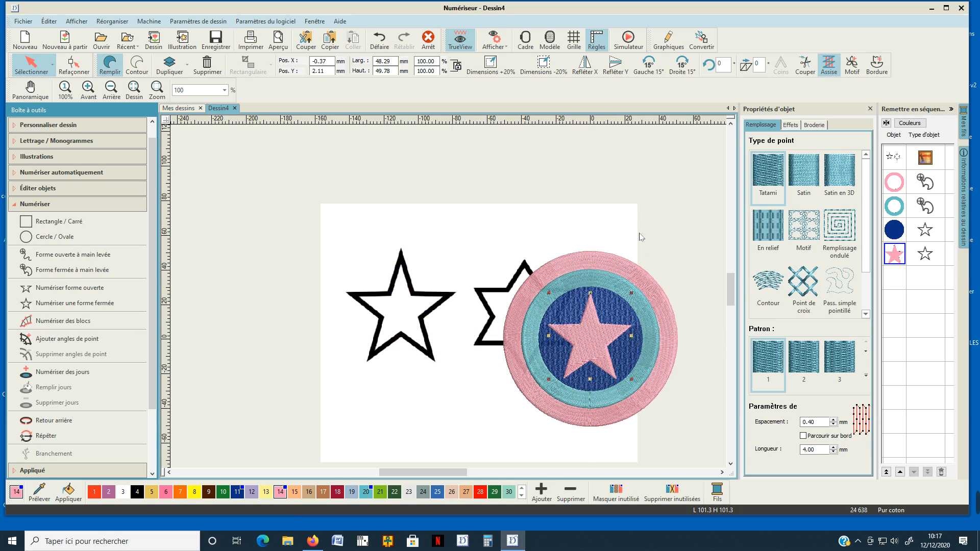
Step: Delete the inserted star illustration from the design, keeping the pink star and the circles
{"action": "left_click", "coordinate": [896, 161]}
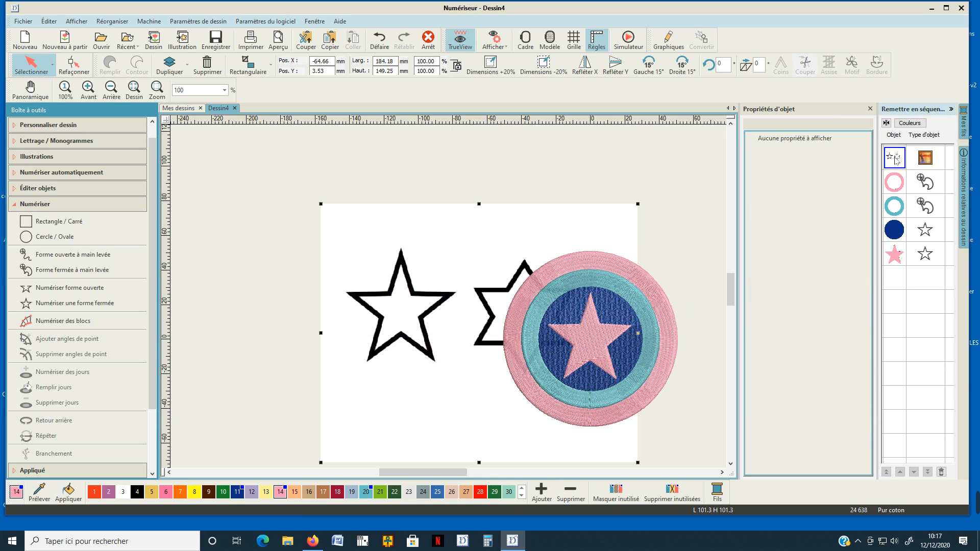
{"action": "right_click", "coordinate": [896, 160]}
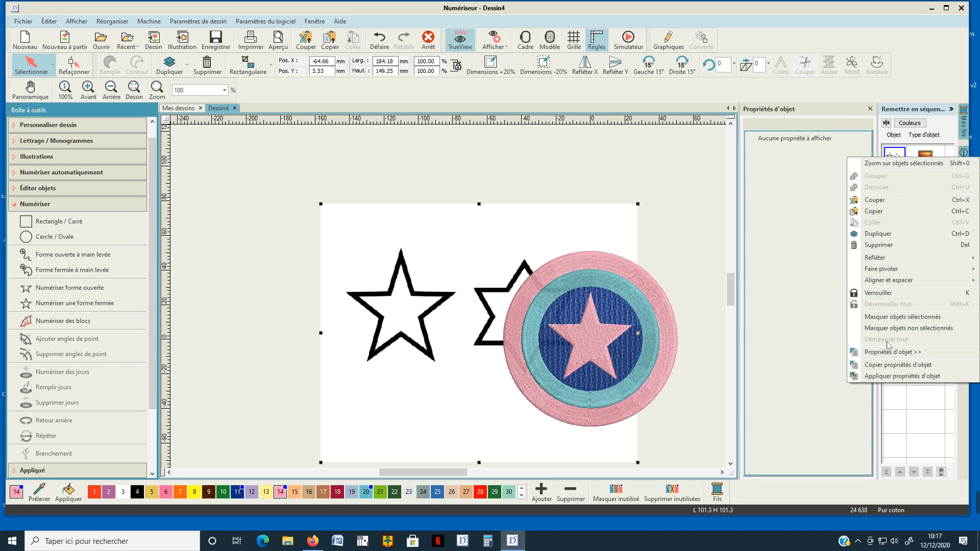
{"action": "left_click", "coordinate": [899, 245]}
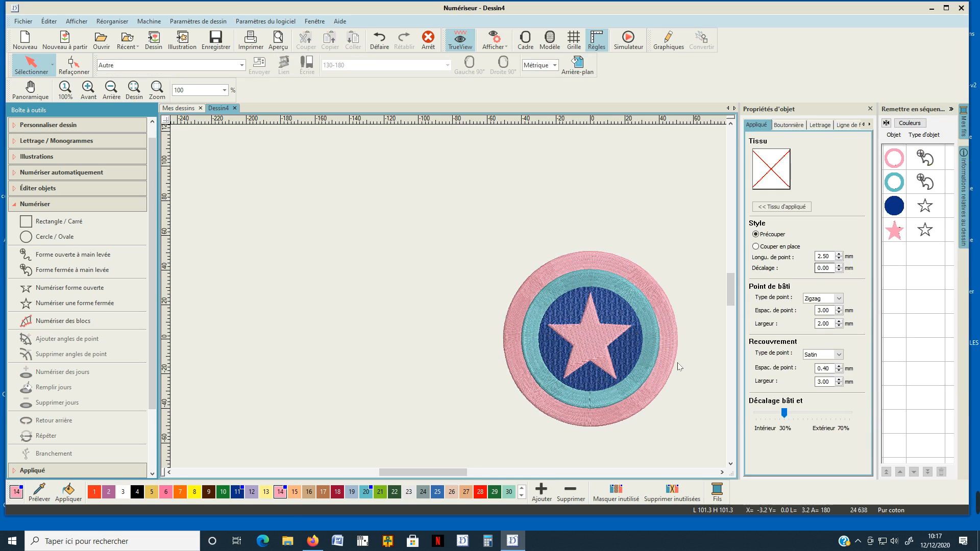
Step: Remove the dark blue circle's stitches overlapped by the pink star and deselect the star
{"action": "scroll", "coordinate": [447, 301], "scroll_direction": "up", "scroll_amount": 1}
{"action": "scroll", "coordinate": [448, 300], "scroll_direction": "up", "scroll_amount": 1}
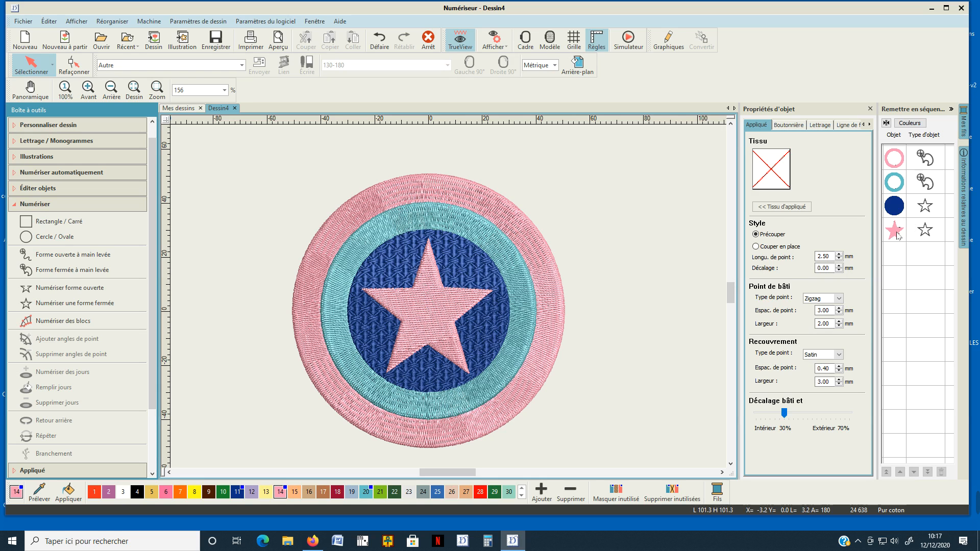
{"action": "left_click", "coordinate": [432, 304]}
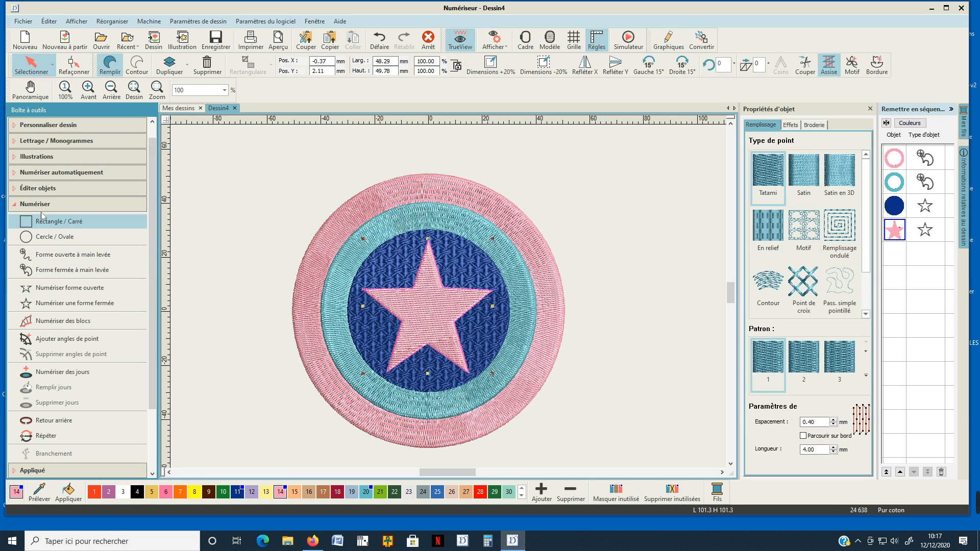
{"action": "left_click", "coordinate": [19, 194]}
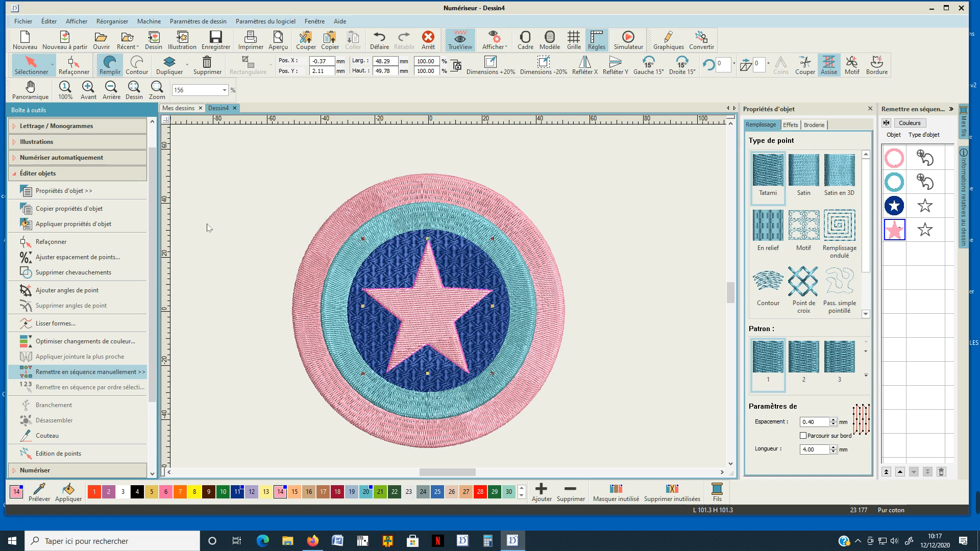
{"action": "left_click", "coordinate": [698, 254]}
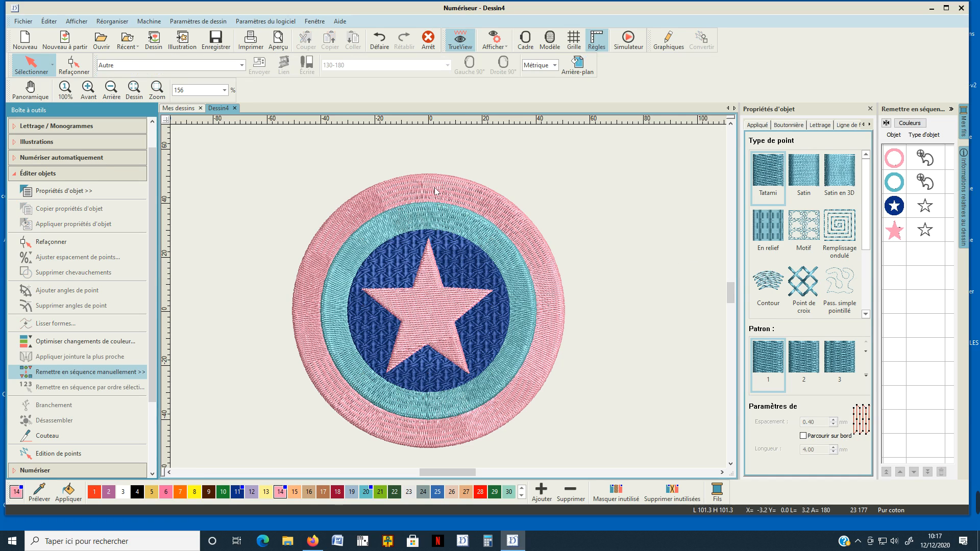
Step: Reshape the outer pink ring by straightening its uppermost stitch angle line to vertical, and deselect the ring
{"action": "left_click", "coordinate": [894, 162]}
{"action": "key", "text": "h"}
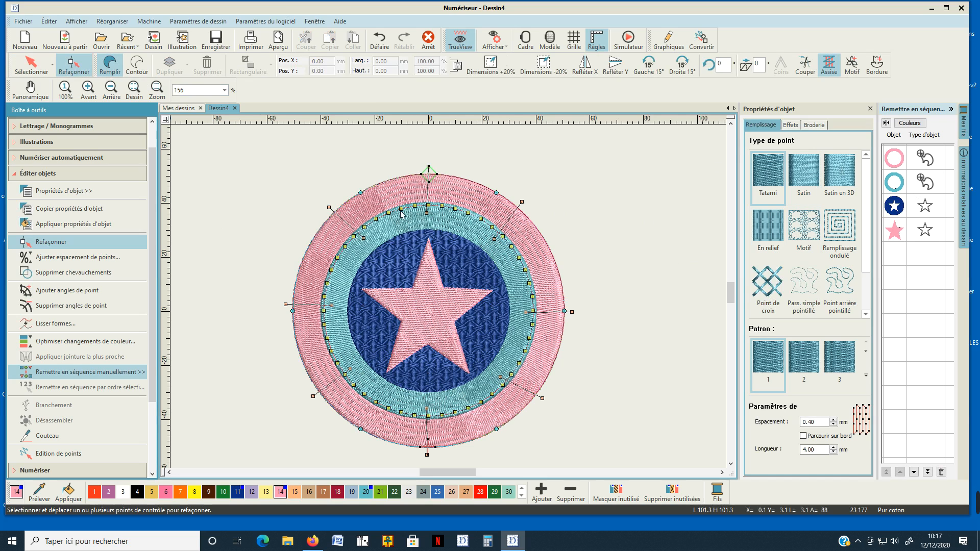
{"action": "scroll", "coordinate": [427, 223], "scroll_direction": "up", "scroll_amount": 2}
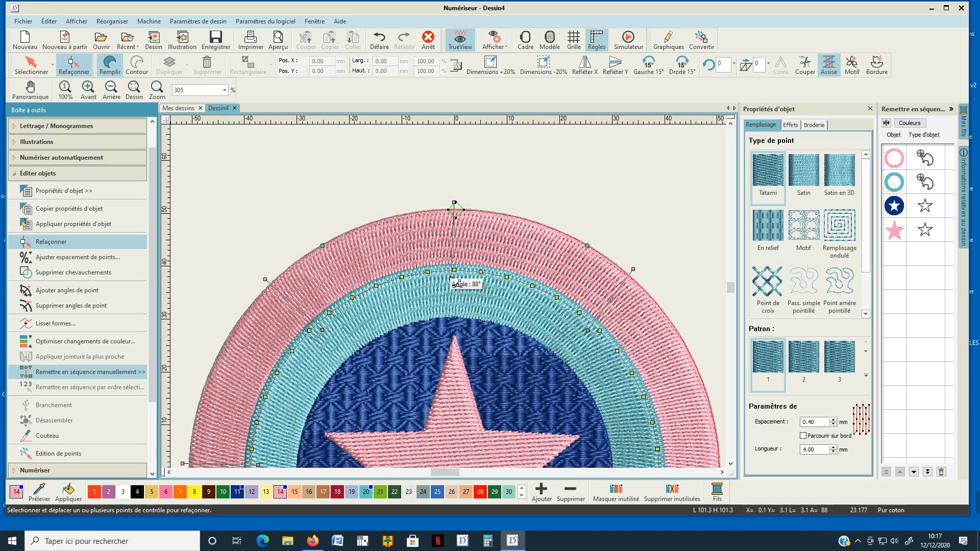
{"action": "left_click_drag", "start_coordinate": [459, 285], "coordinate": [462, 284]}
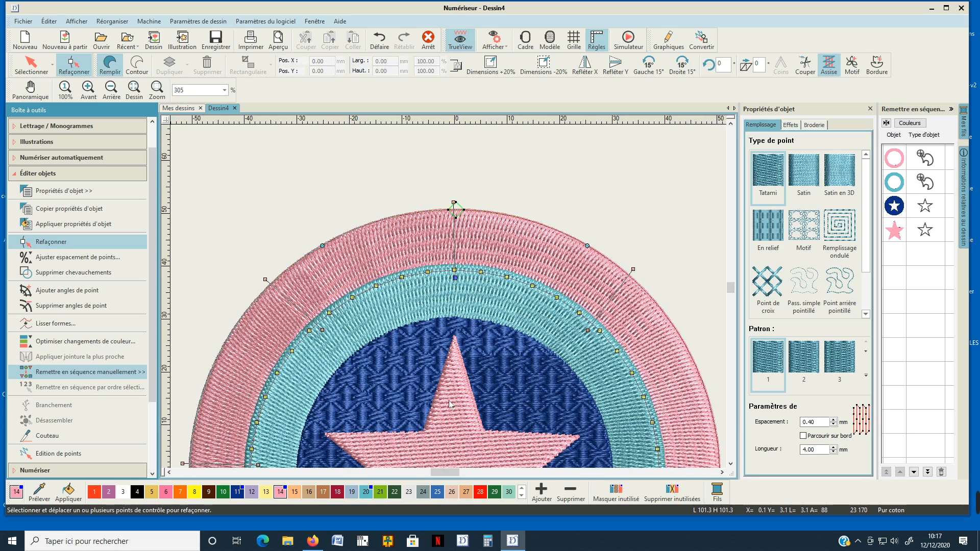
{"action": "scroll", "coordinate": [449, 403], "scroll_direction": "down", "scroll_amount": 3}
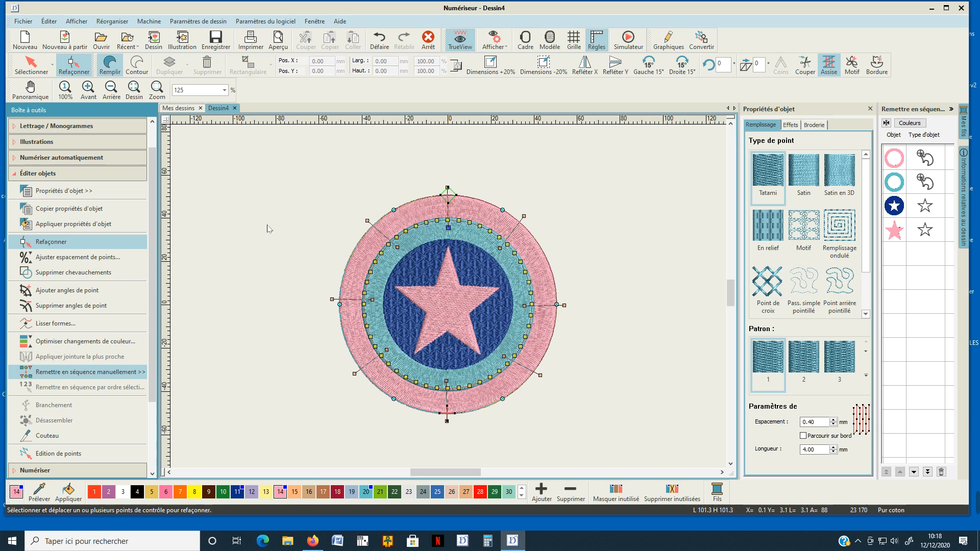
{"action": "left_click", "coordinate": [30, 64]}
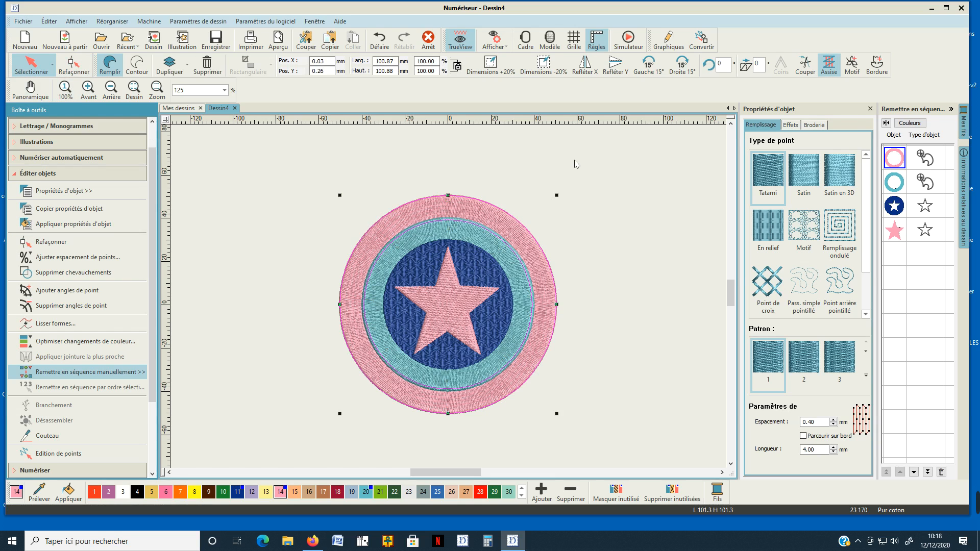
{"action": "left_click", "coordinate": [602, 182]}
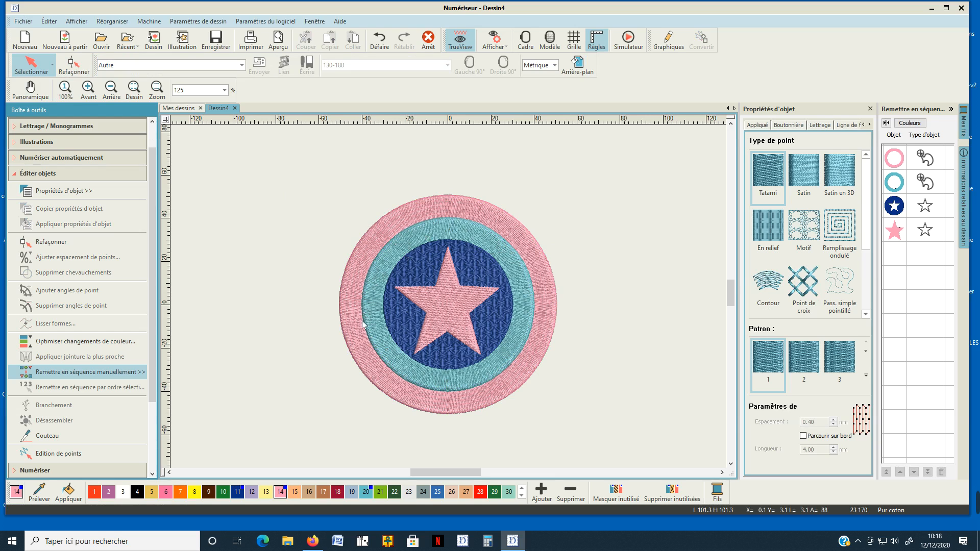
Step: Try the Satin stitch type and the Tatami stitch type with pattern 5 on the pink star's fill
{"action": "left_click", "coordinate": [449, 292]}
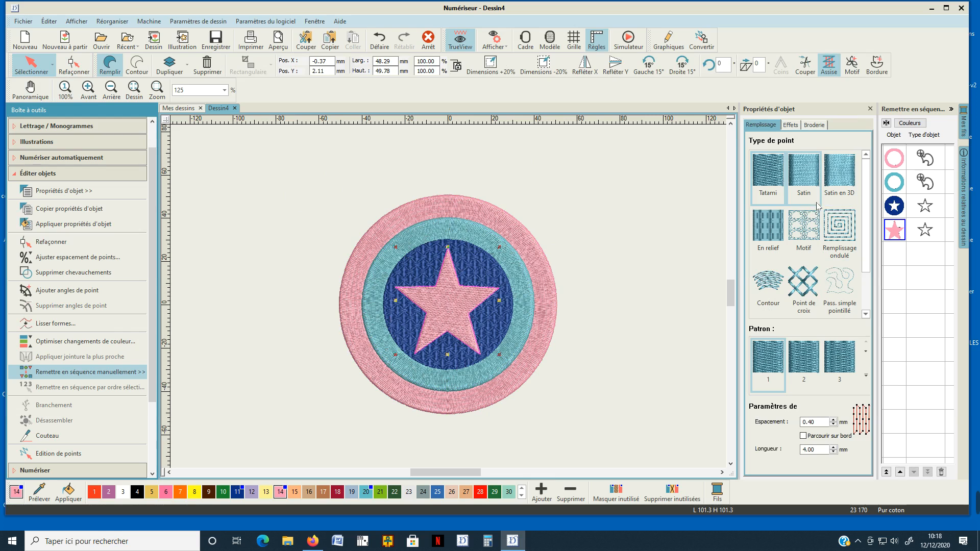
{"action": "left_click", "coordinate": [806, 181]}
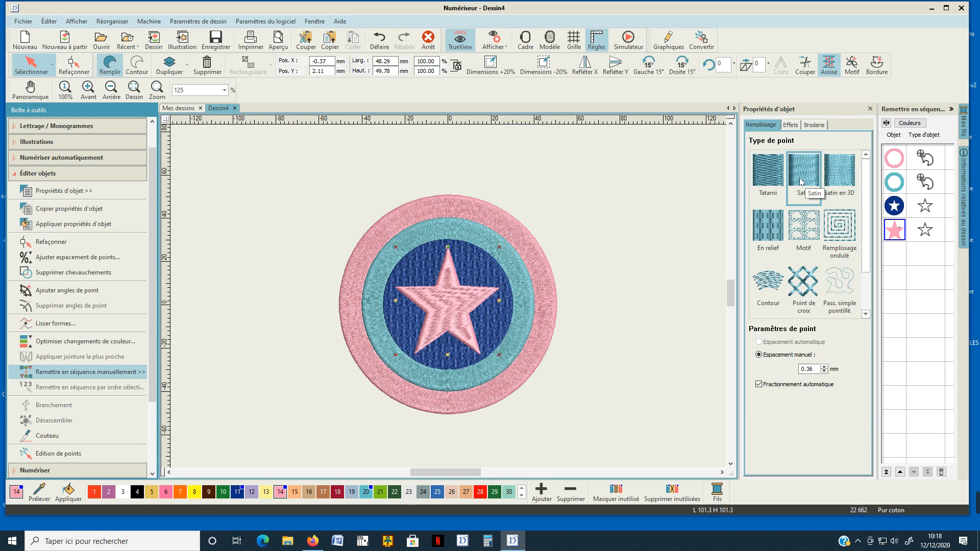
{"action": "left_click", "coordinate": [773, 179]}
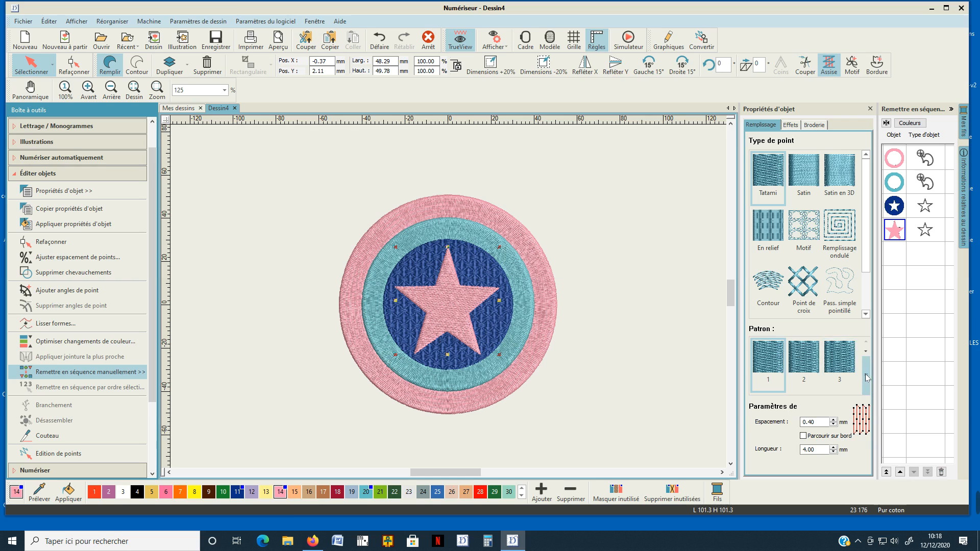
{"action": "left_click", "coordinate": [866, 375]}
{"action": "left_click", "coordinate": [866, 377]}
{"action": "left_click", "coordinate": [867, 377]}
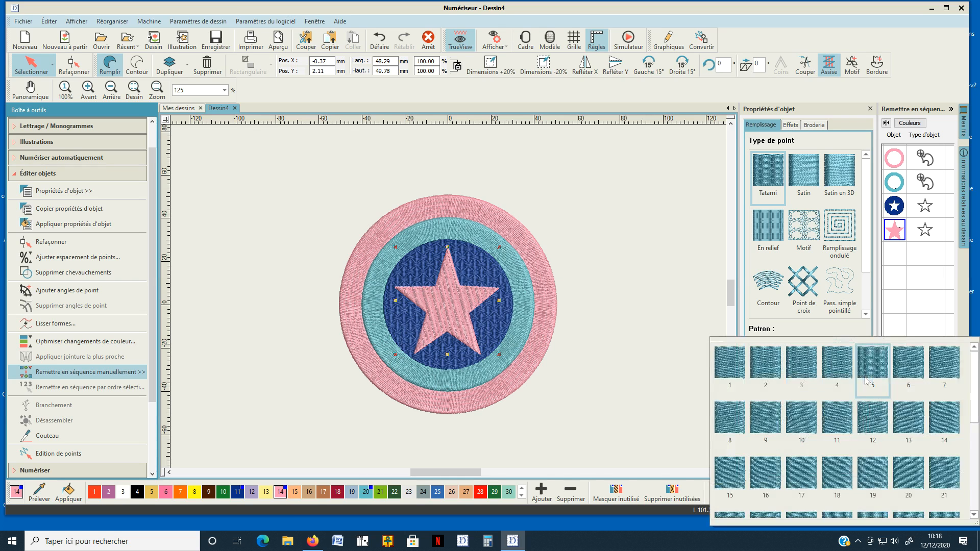
{"action": "scroll", "coordinate": [853, 424], "scroll_direction": "down", "scroll_amount": 4}
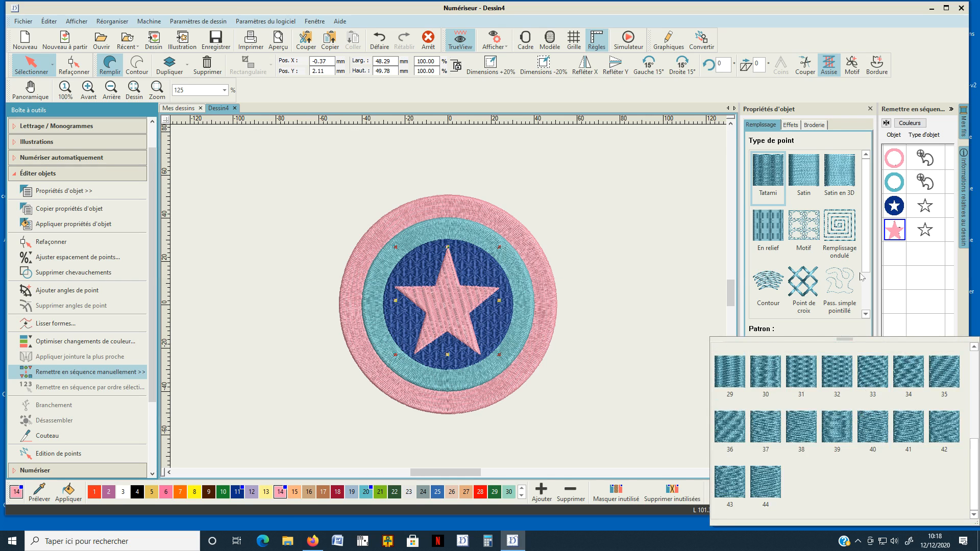
{"action": "left_click", "coordinate": [865, 269]}
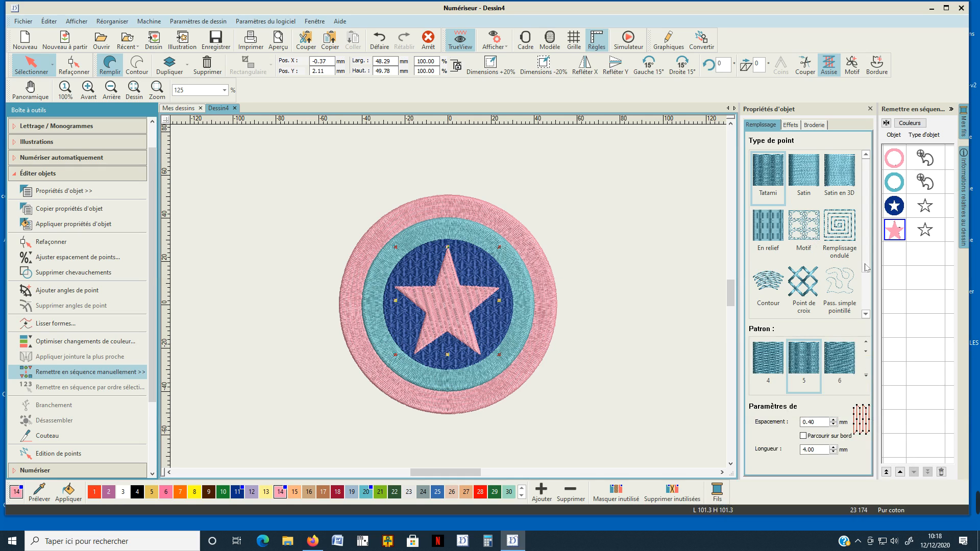
Step: Change the pink star's fill to the embossed stitch type (En relief) with the Patch1 pattern
{"action": "left_click", "coordinate": [768, 230]}
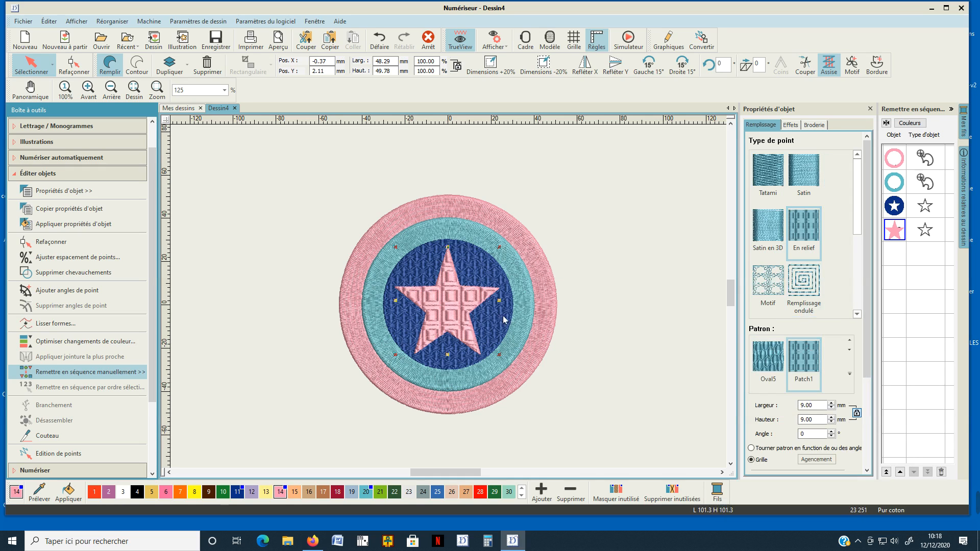
Step: Change the pink star's embossed fill pattern to Saturn and deselect the star
{"action": "left_click", "coordinate": [850, 387]}
{"action": "scroll", "coordinate": [872, 416], "scroll_direction": "down", "scroll_amount": 6}
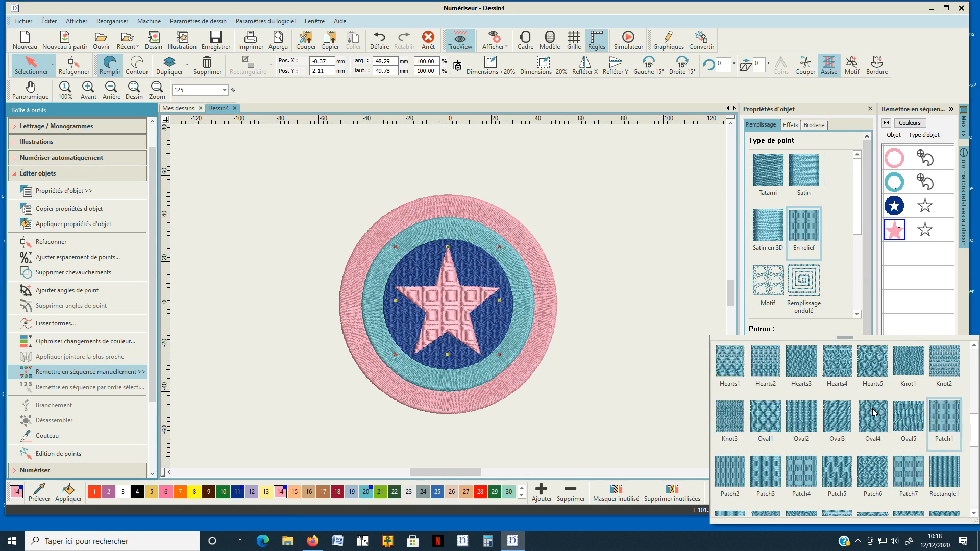
{"action": "scroll", "coordinate": [873, 411], "scroll_direction": "down", "scroll_amount": 3}
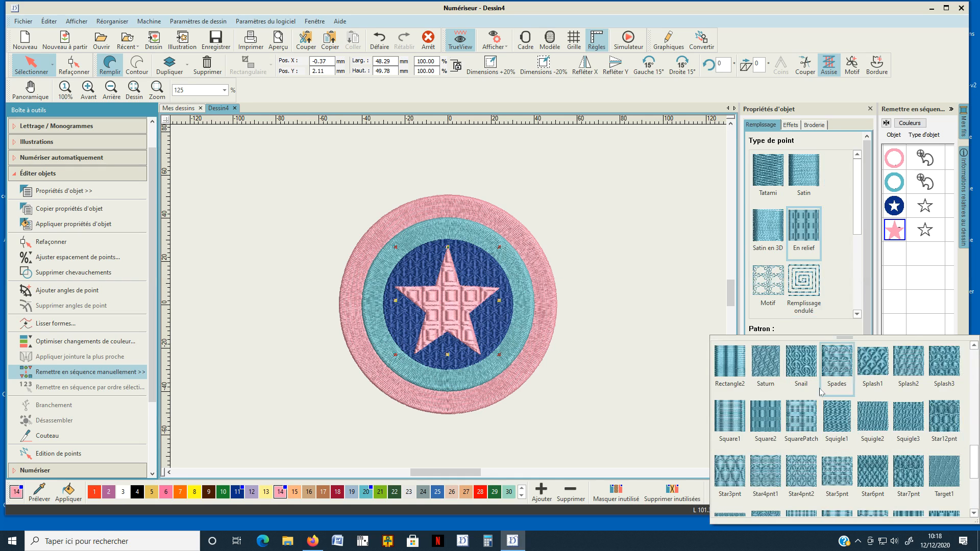
{"action": "left_click", "coordinate": [771, 371]}
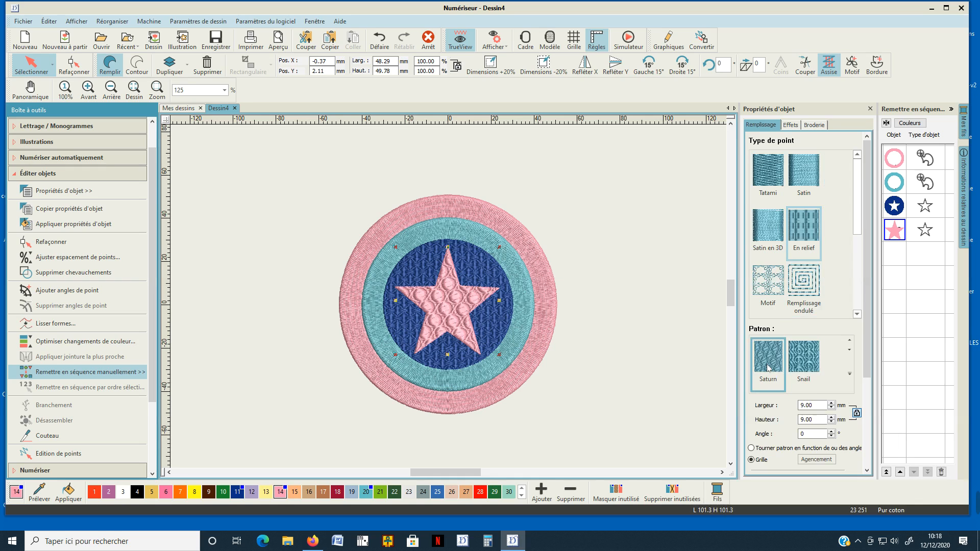
{"action": "left_click", "coordinate": [608, 345]}
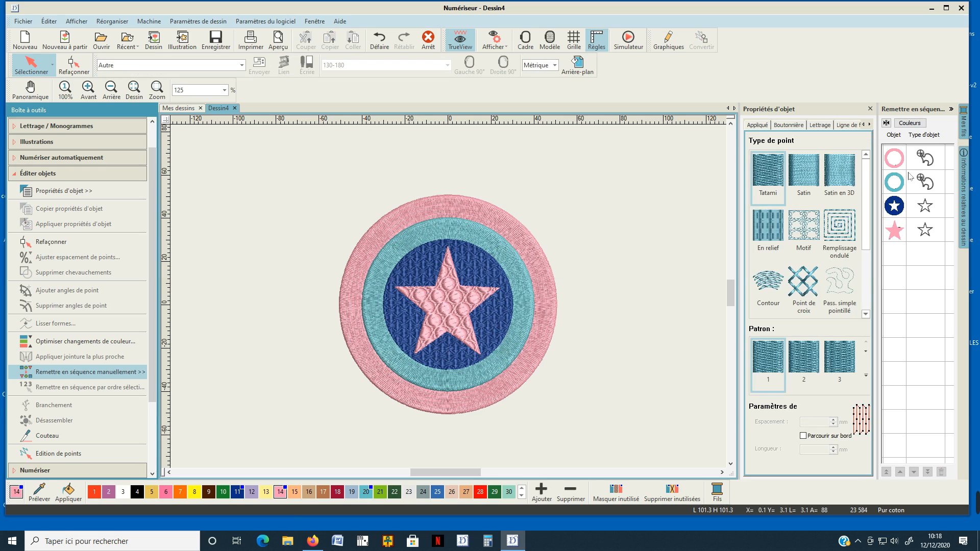
Step: Hide the teal ring, the dark blue circle and the pink star to inspect the outer pink ring alone
{"action": "left_click", "coordinate": [895, 182]}
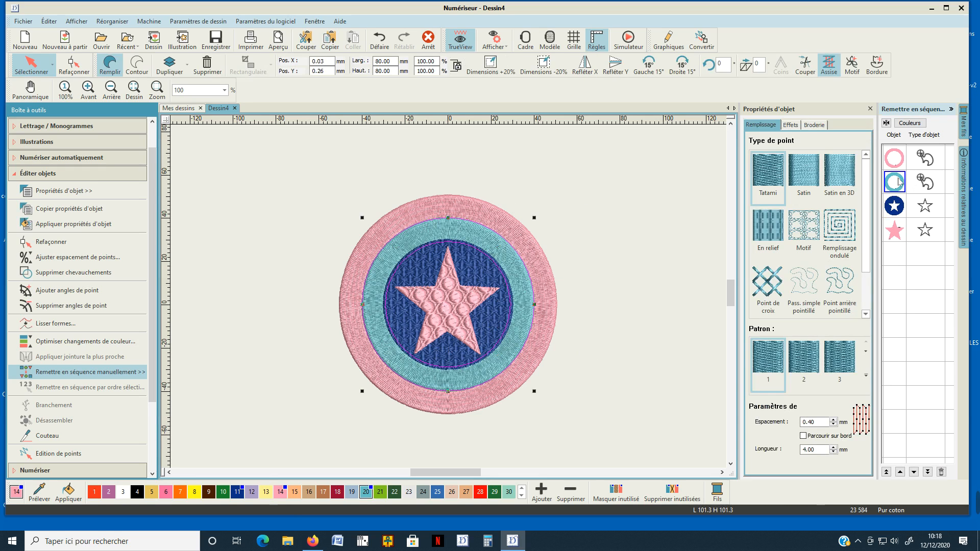
{"action": "left_click", "coordinate": [901, 241], "text": "shift"}
{"action": "right_click", "coordinate": [899, 229]}
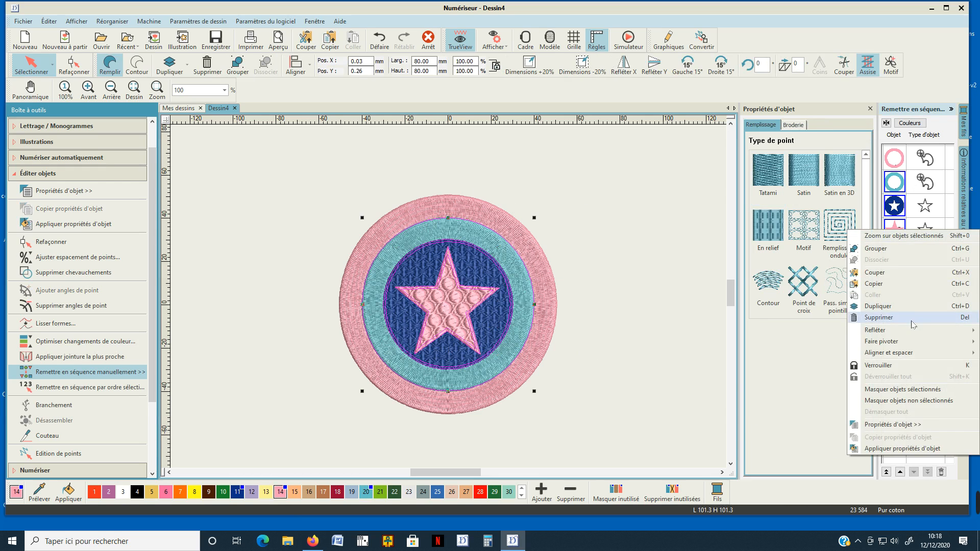
{"action": "left_click", "coordinate": [903, 389]}
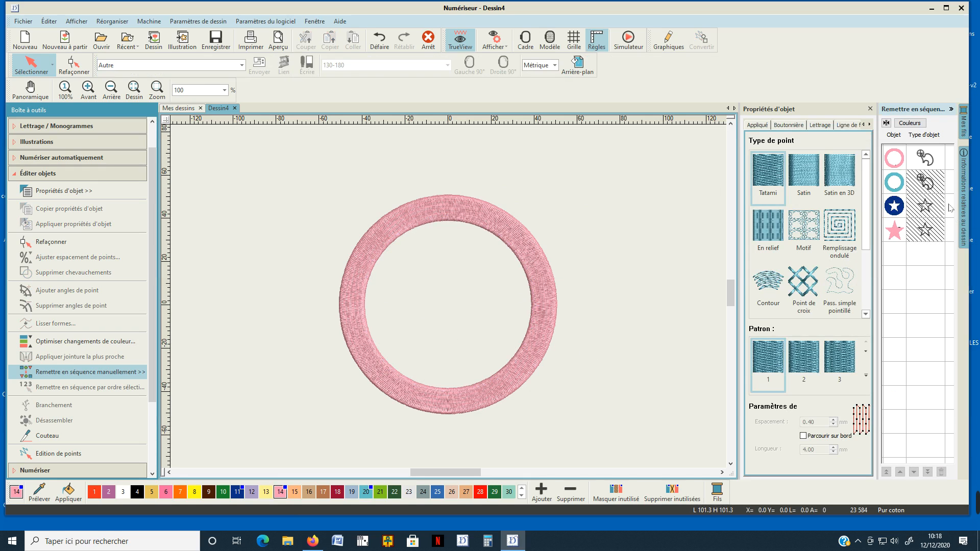
Step: Unhide all objects and examine the outer pink ring's inner outline where it meets the teal ring
{"action": "right_click", "coordinate": [897, 186]}
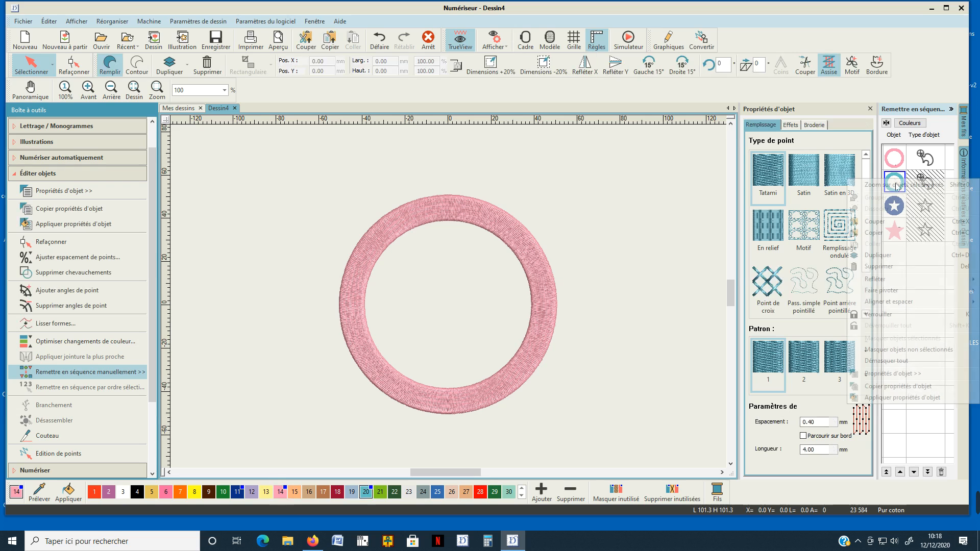
{"action": "left_click", "coordinate": [892, 361]}
{"action": "scroll", "coordinate": [461, 260], "scroll_direction": "up", "scroll_amount": 2}
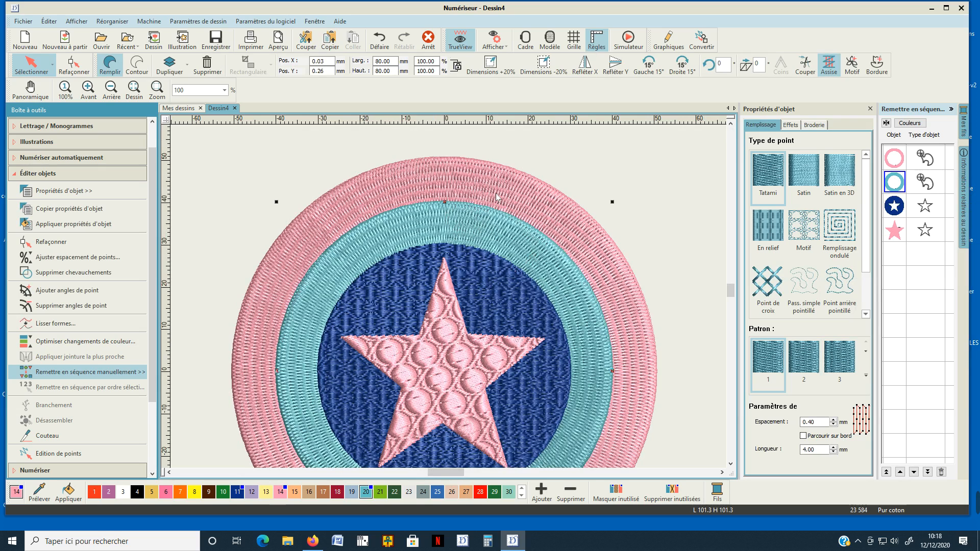
{"action": "left_click", "coordinate": [498, 198]}
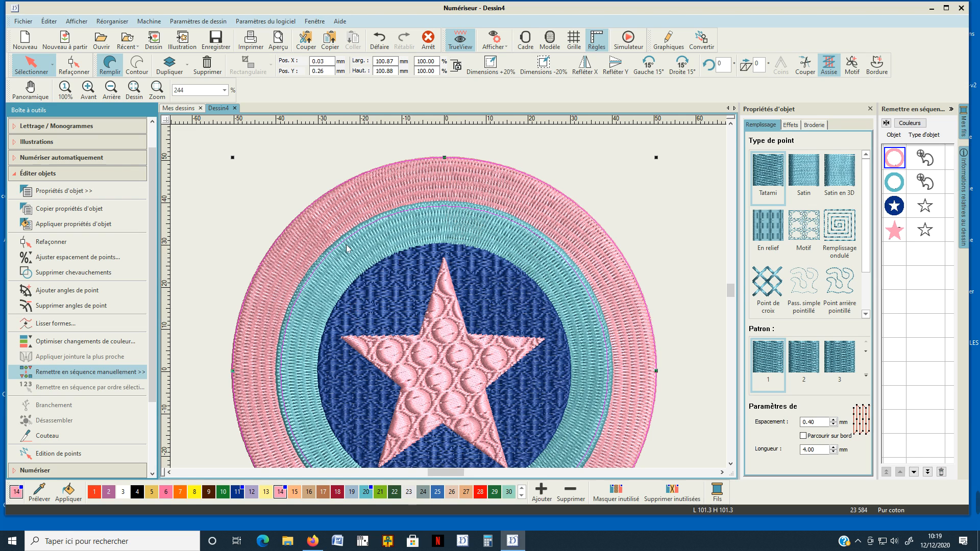
{"action": "left_click", "coordinate": [670, 239]}
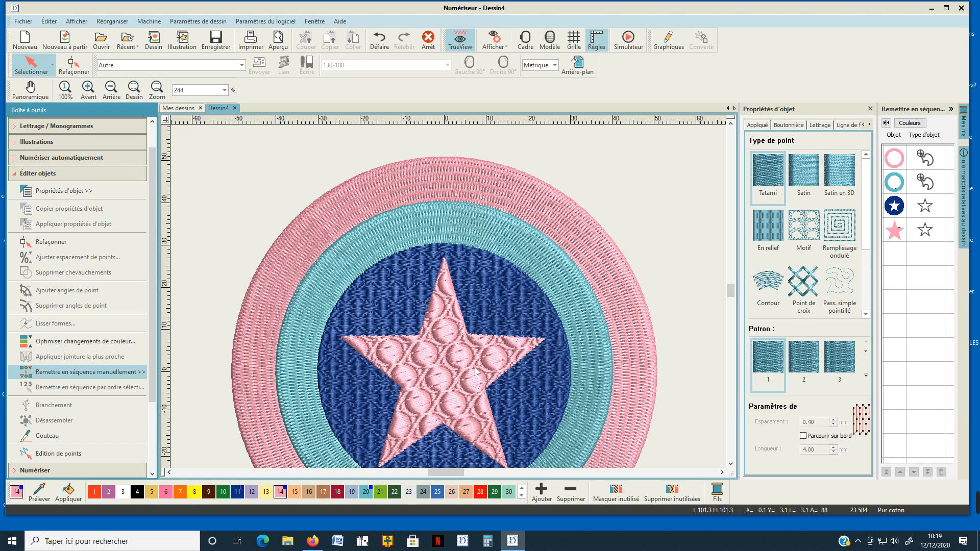
{"action": "scroll", "coordinate": [448, 296], "scroll_direction": "down", "scroll_amount": 2}
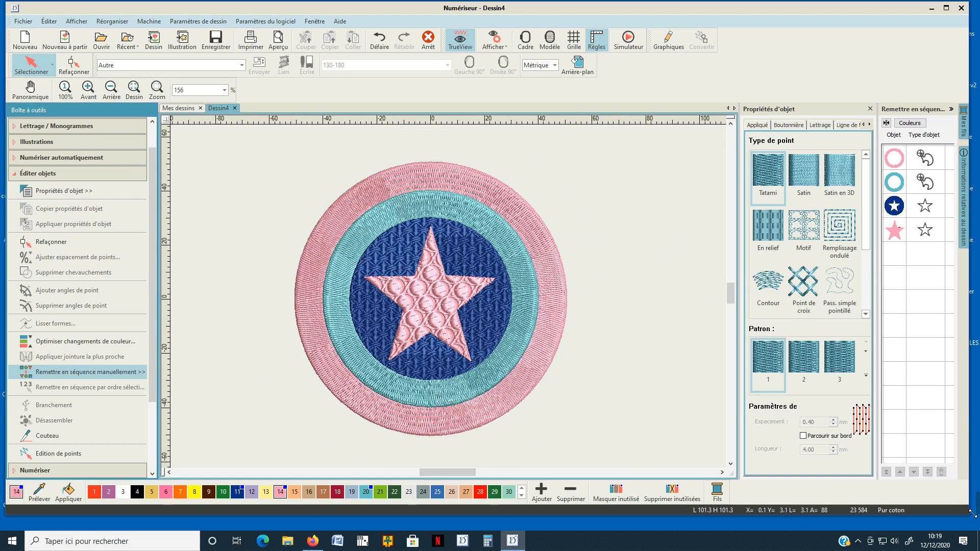